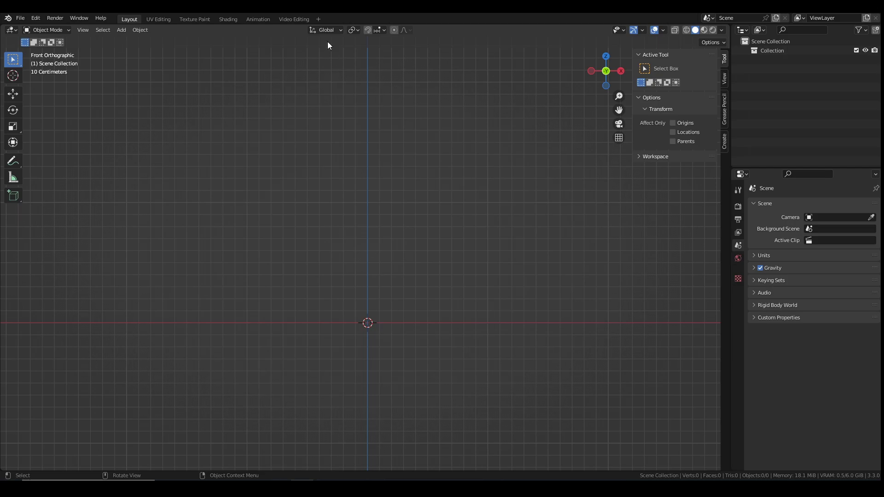
- Add a Geometry Nodes workspace and close its spreadsheet area so the 3D viewport spans the full width
left_click(318, 19)
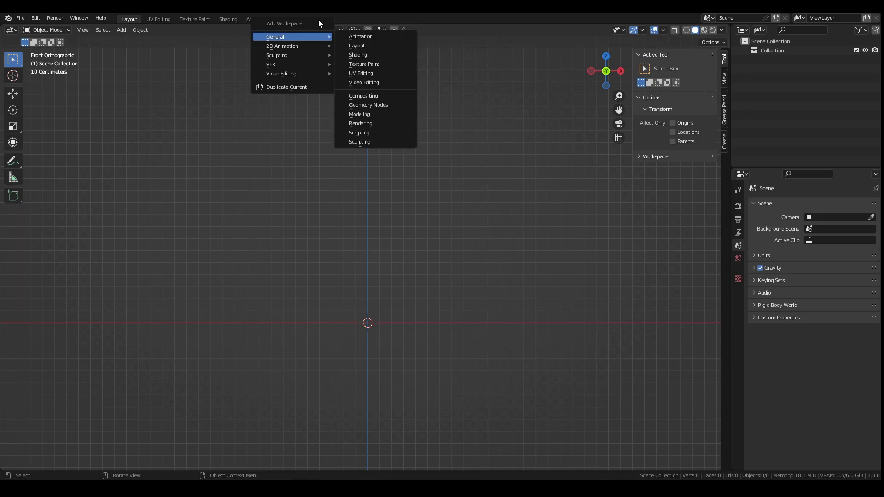
mouse_move(305, 38)
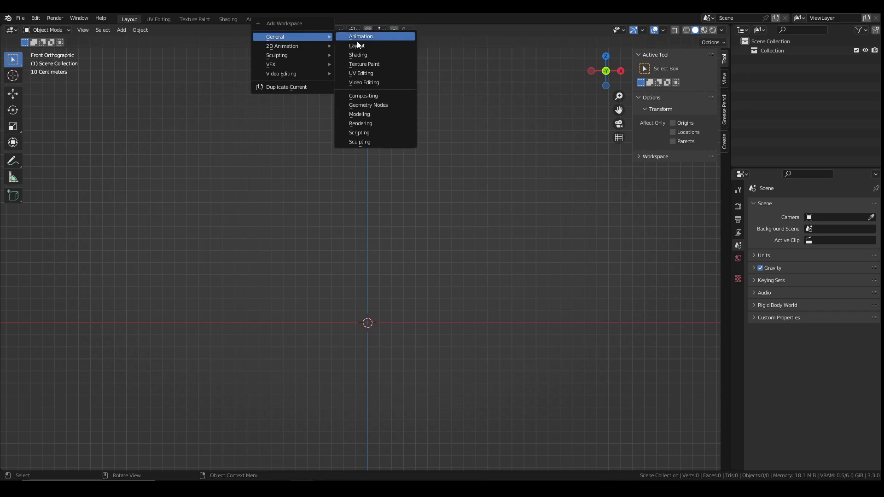
left_click(372, 104)
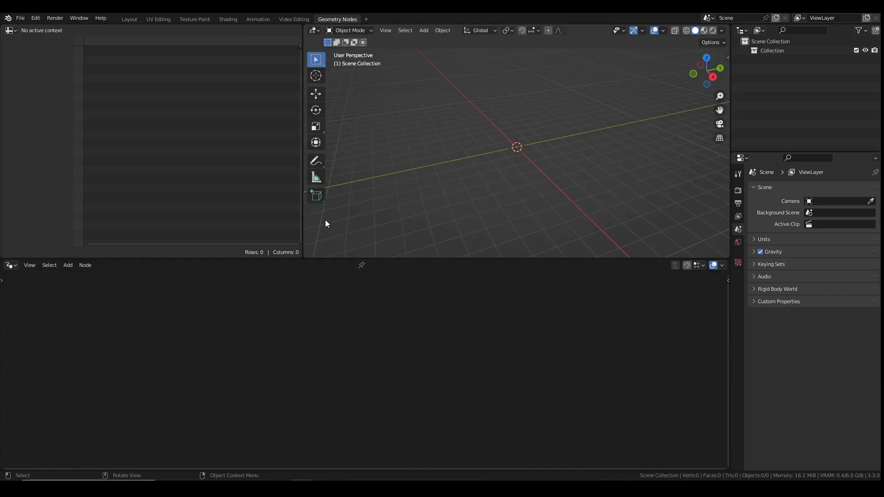
left_click_drag(304, 255, 272, 259)
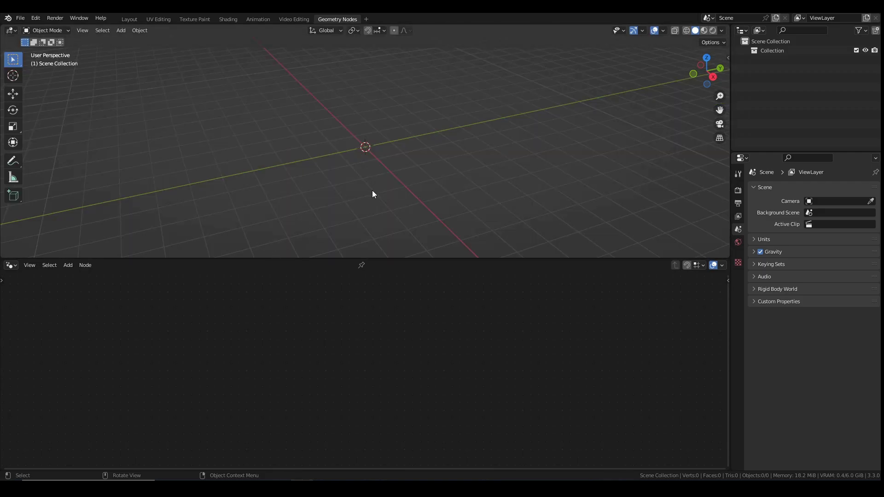
- Add a Bezier curve to the scene
key("shift+a")
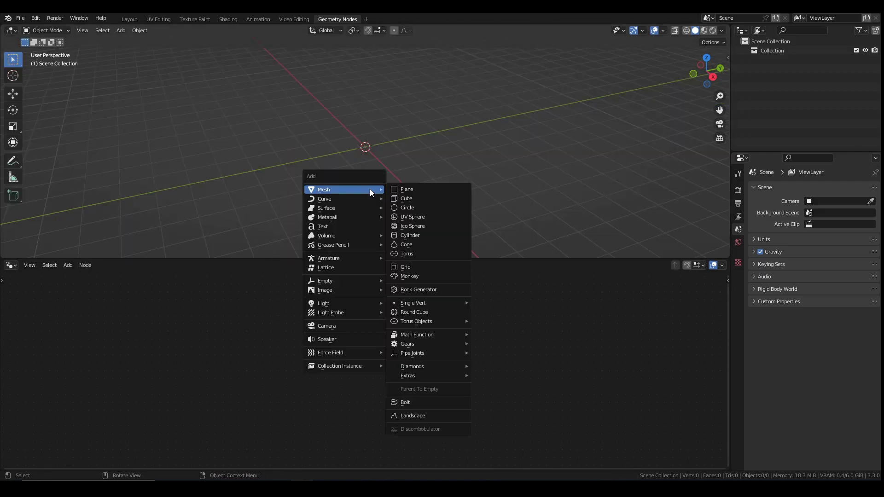
mouse_move(364, 199)
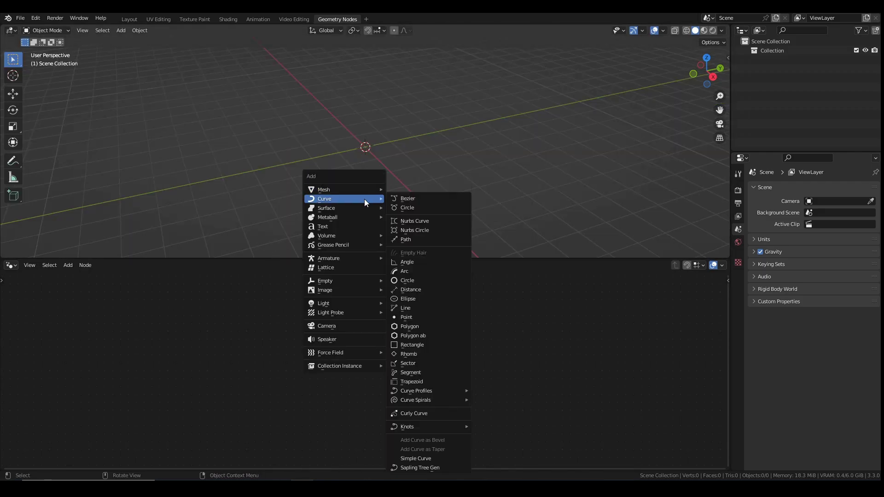
left_click(416, 198)
- Create a new geometry node tree on the Bezier curve and name it tentacles
left_click(358, 264)
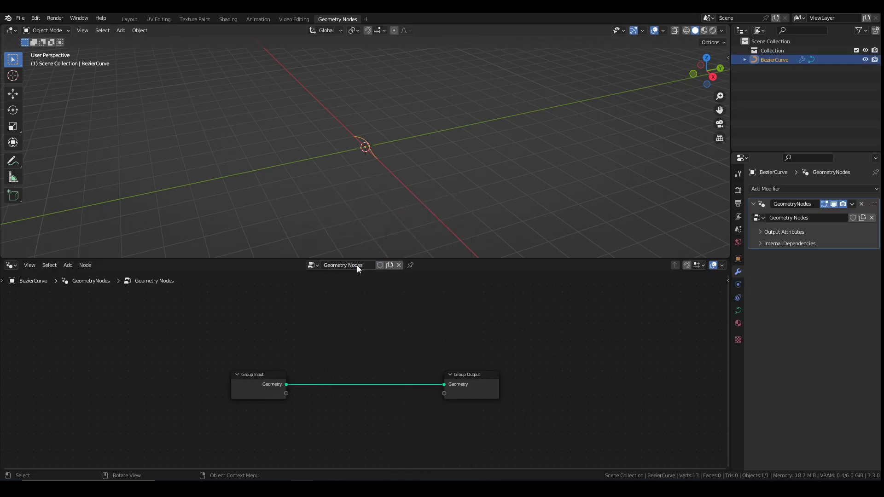
double_click(361, 266)
type("tentacles")
key("Return")
- Move the Group Input node away from Group Output and insert a Resample Curve node on the link between them
left_click_drag(252, 375, 28, 340)
middle_click_drag(148, 339, 290, 367)
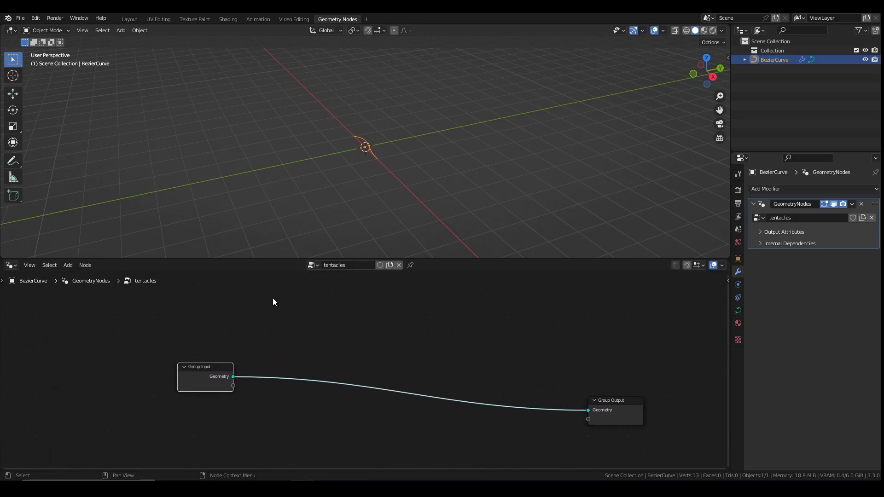
key("shift+a")
left_click(261, 275)
type("r")
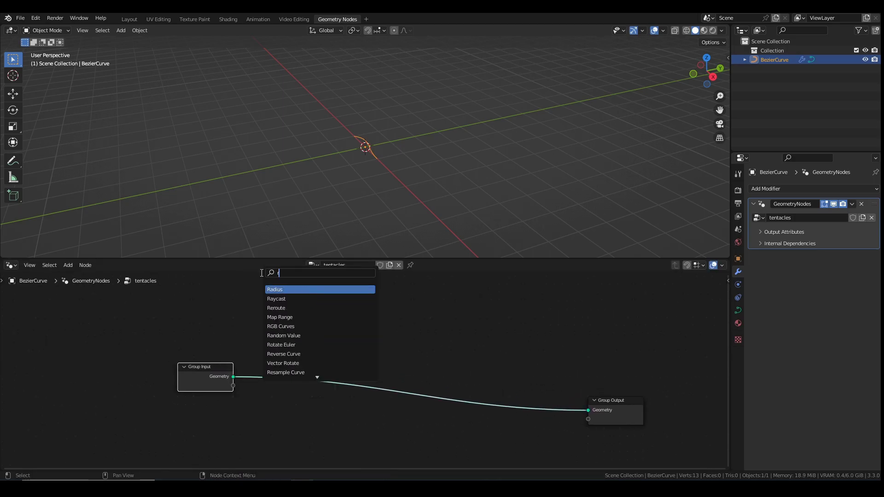
type("es")
key("Return")
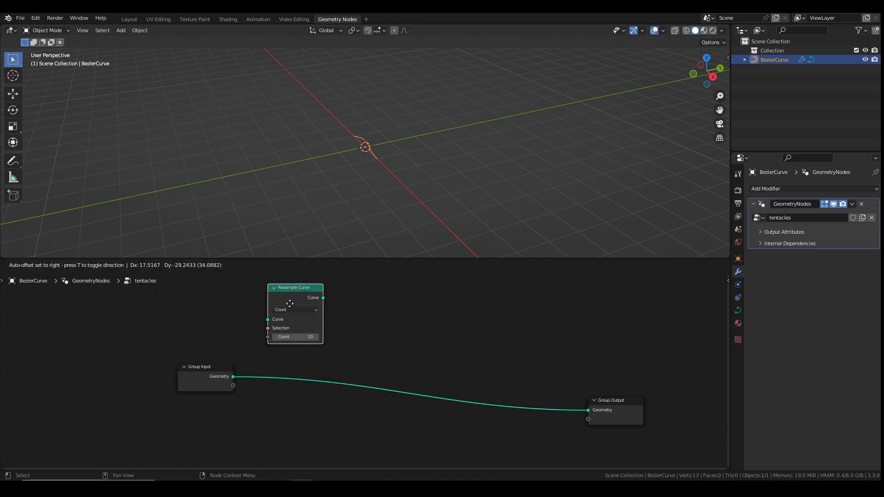
left_click(286, 359)
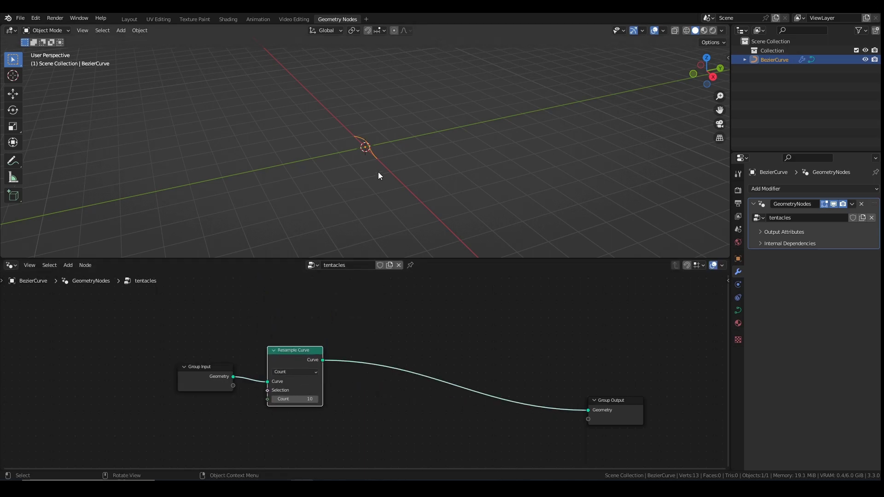
- Add a monkey mesh at the scene origin
middle_click_drag(366, 169, 405, 166)
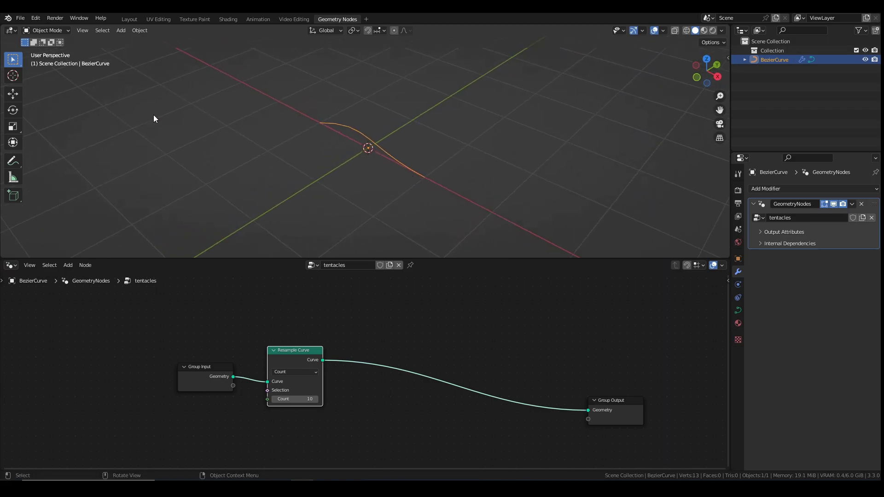
left_click(63, 30)
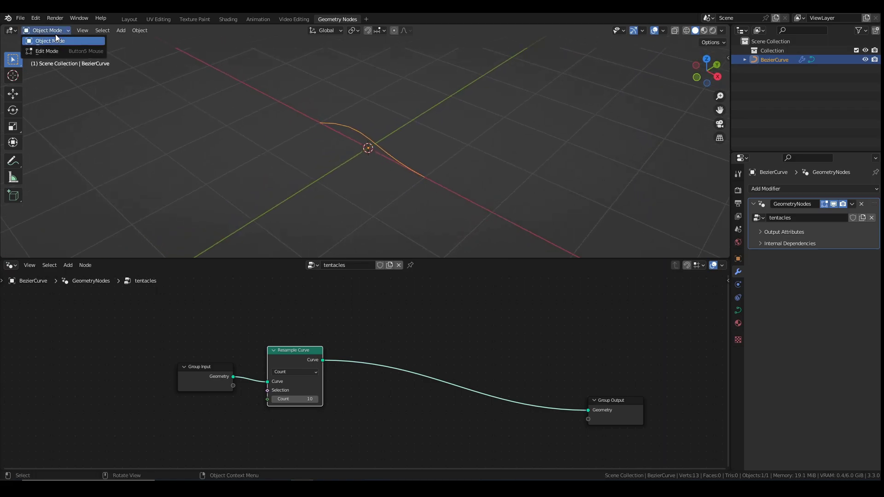
key("shift+a")
mouse_move(370, 140)
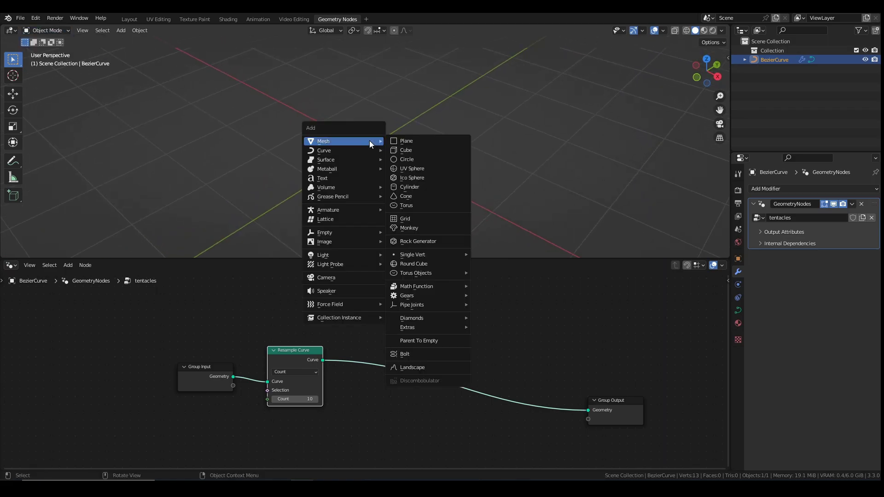
left_click(414, 228)
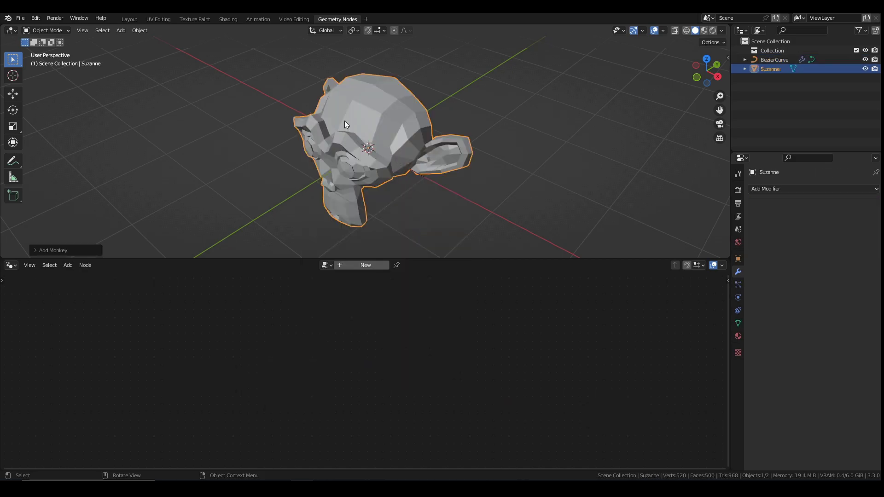
- Delete all vertices of the Bezier curve in Edit Mode
left_click(774, 59)
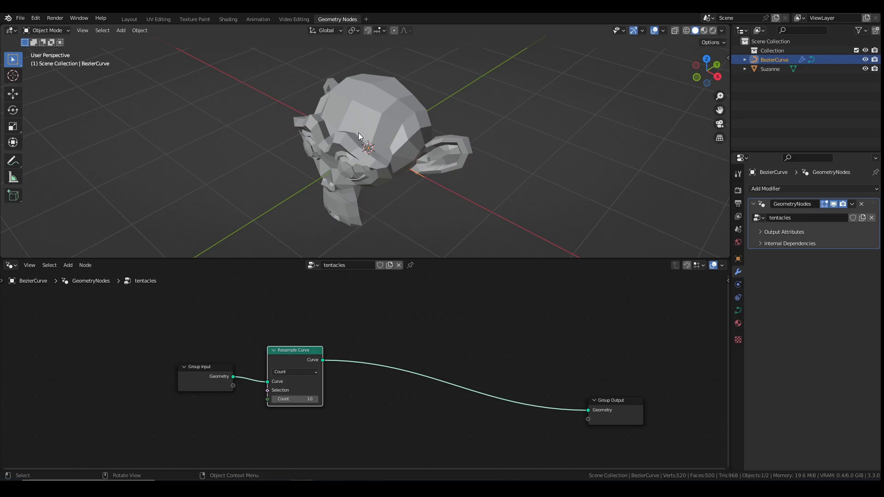
key("Tab")
key("x")
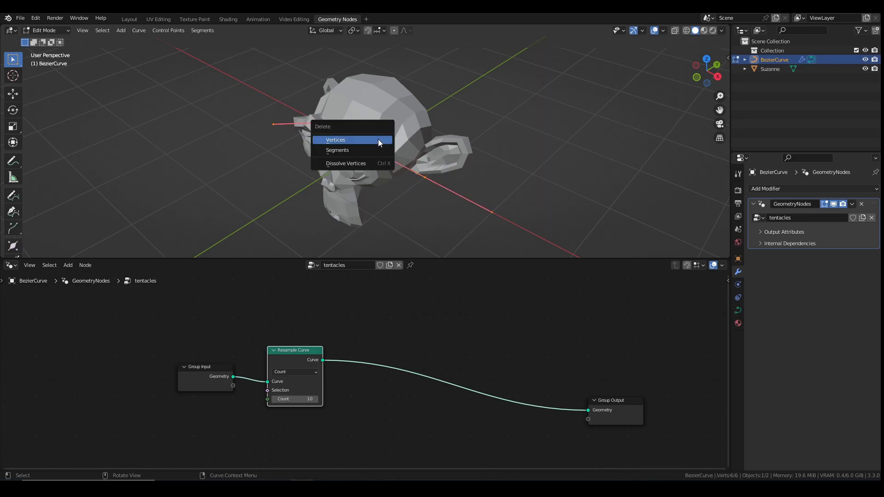
left_click(379, 139)
- Draw a freehand curve with the Draw tool down the monkey head from crown to chin, then return to Object Mode
left_click(12, 195)
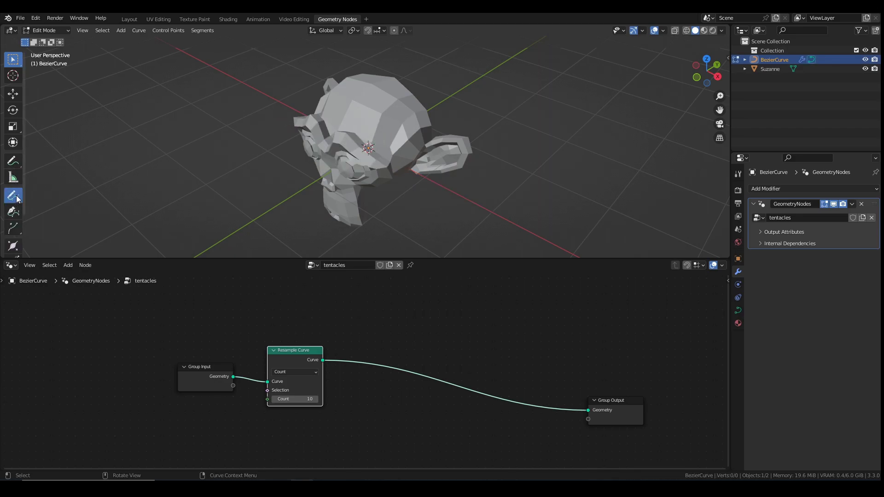
mouse_move(386, 92)
left_mouse_down()
mouse_move(398, 105)
mouse_move(353, 117)
left_mouse_up()
left_click_drag(351, 138, 345, 196)
key("Tab")
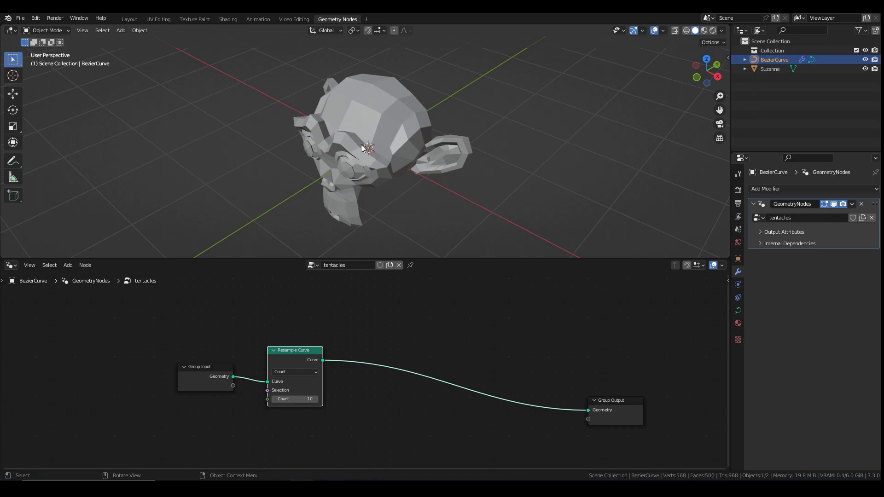
key("Tab")
key("Tab")
- Insert a Set Curve Radius node between Resample Curve and Group Output
key("shift+a")
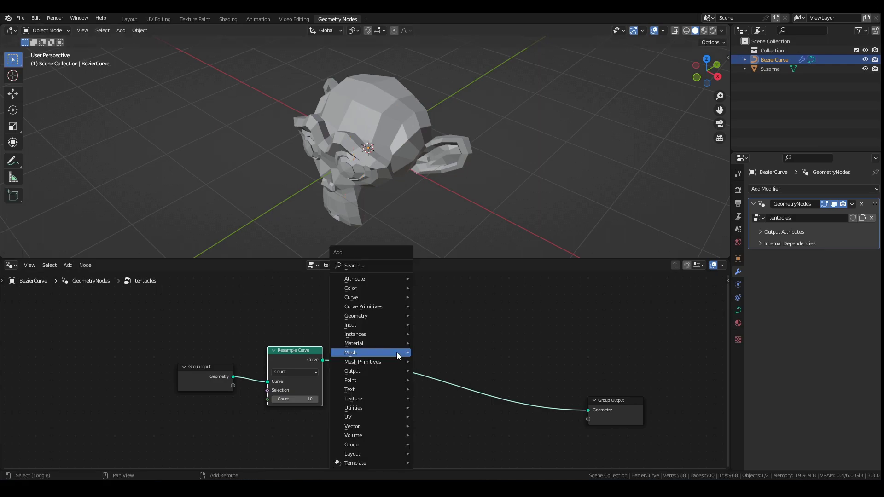
left_click(361, 272)
type("set")
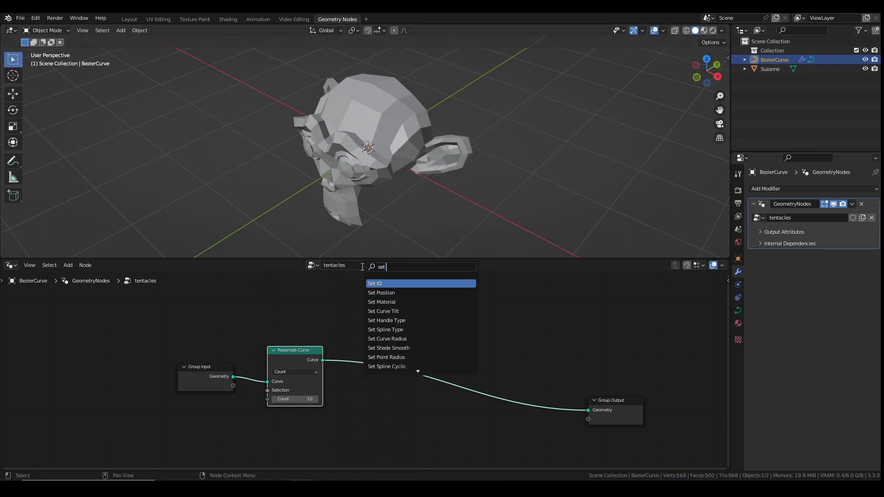
type(" ra")
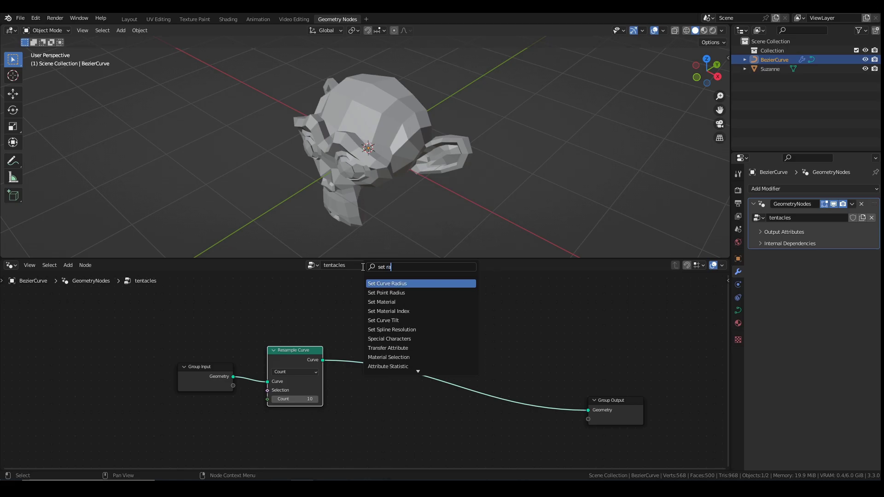
left_click(386, 283)
left_click(415, 366)
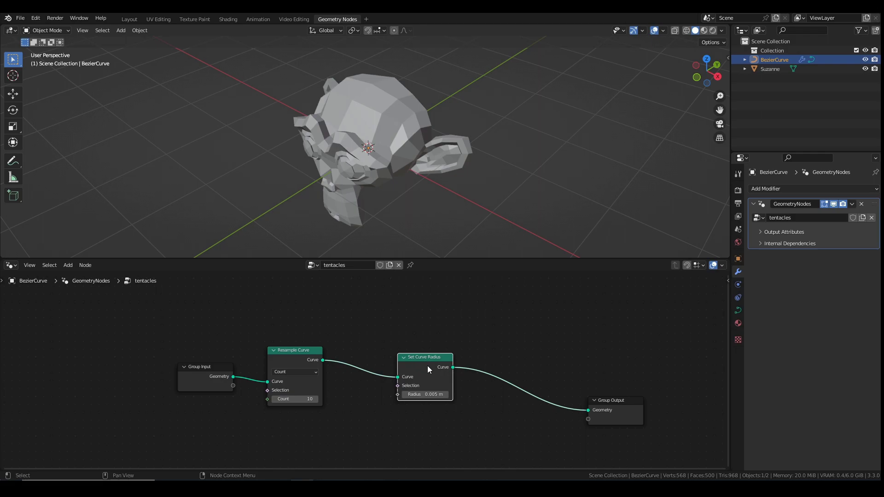
- Insert a Curve to Mesh node between Set Curve Radius and Group Output
scroll(427, 365, "up", 1)
key("shift+a")
left_click(485, 273)
type("cur")
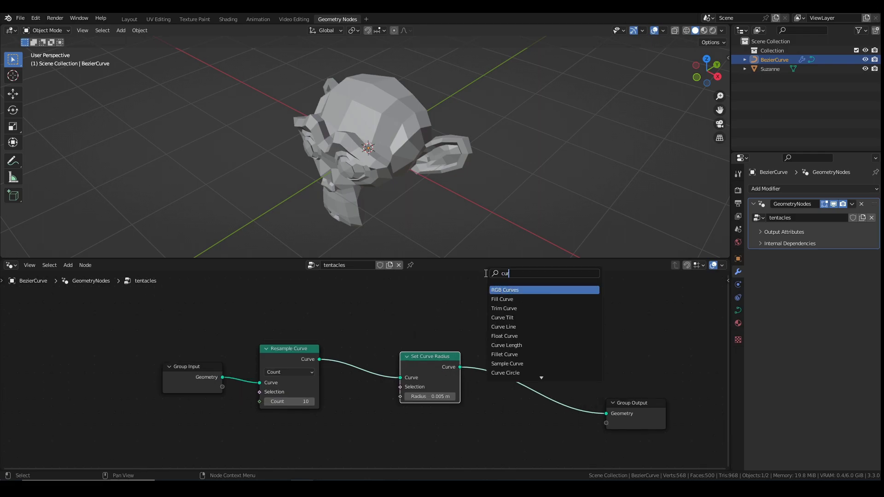
type("ve to")
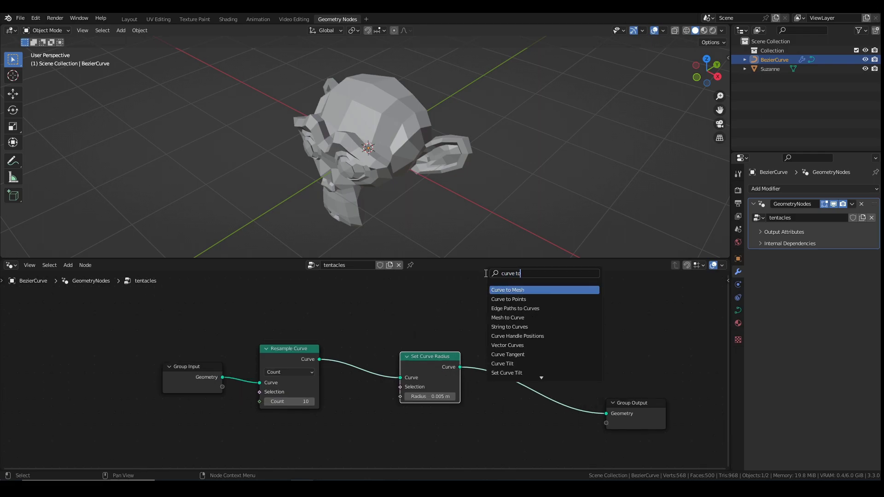
key("Return")
left_click(464, 343)
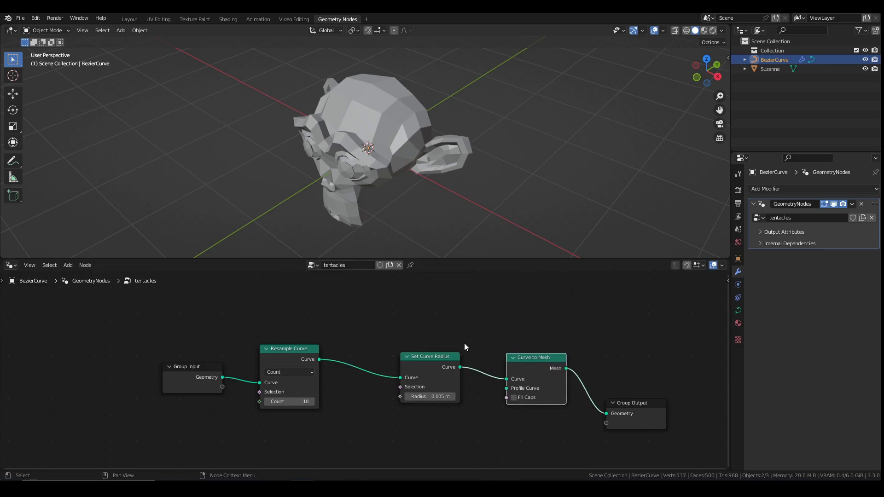
- Set the Set Curve Radius node's radius to 4.3 m and space out the Curve to Mesh and Group Output nodes
middle_click_drag(366, 360, 249, 349)
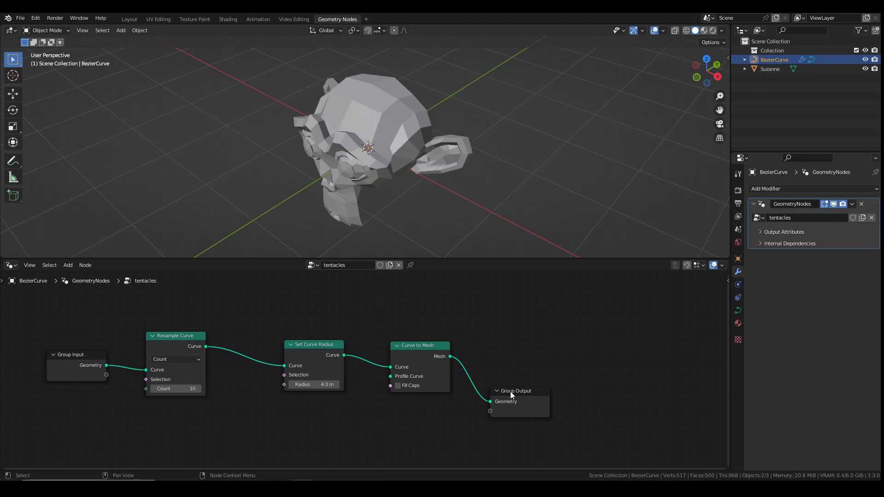
left_click_drag(521, 391, 605, 345)
left_click_drag(435, 346, 487, 346)
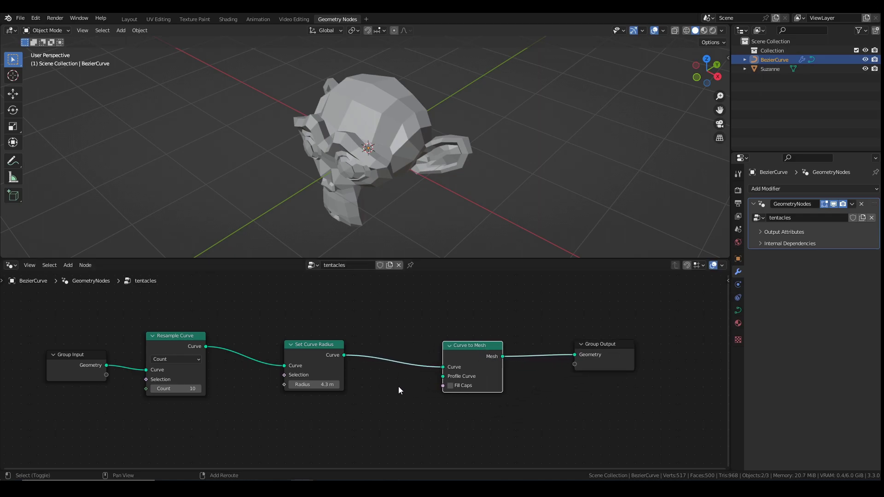
- Add a Curve Circle node below the chain and connect its curve to the Profile Curve input of Curve to Mesh
key("shift+a")
left_click(366, 273)
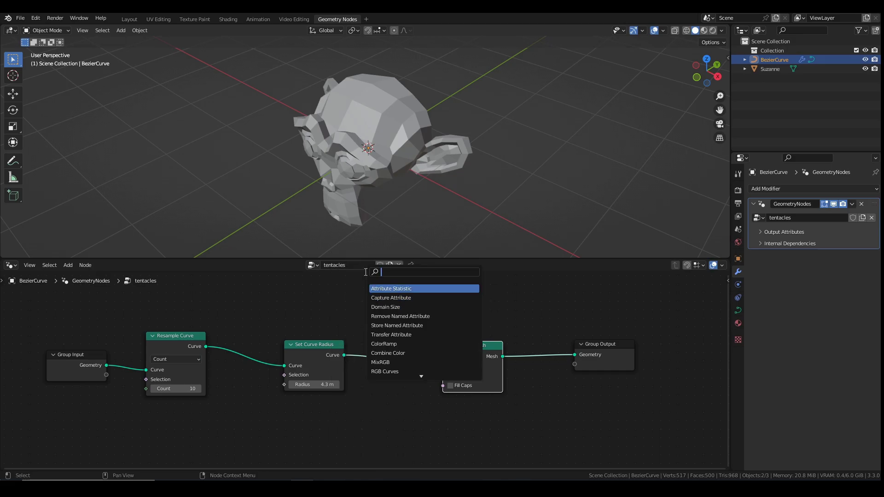
type("curve cir")
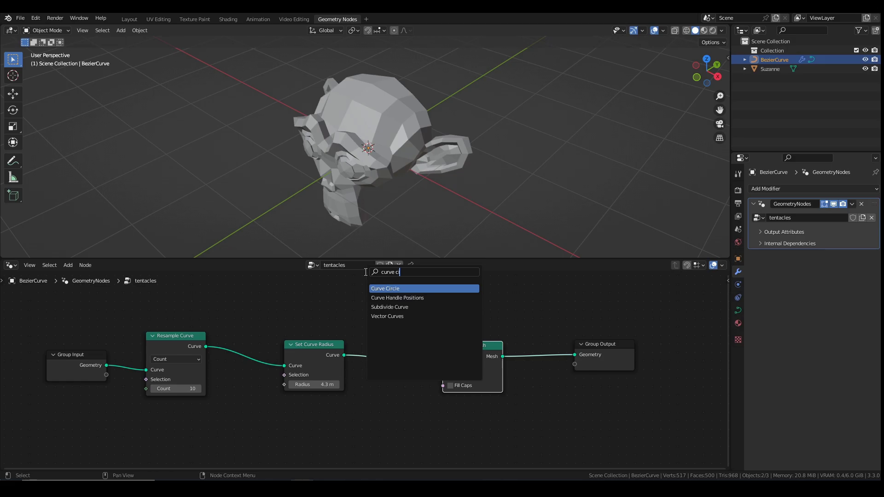
left_click(383, 288)
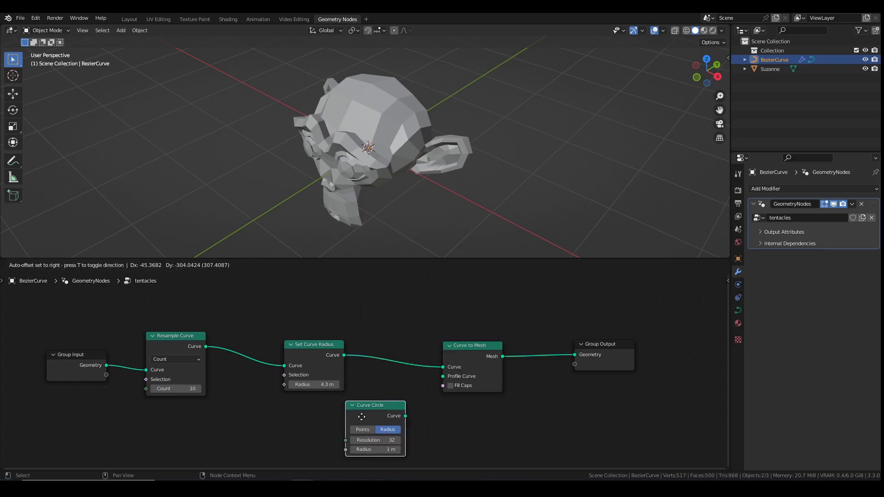
left_click(407, 416)
left_click_drag(403, 416, 442, 376)
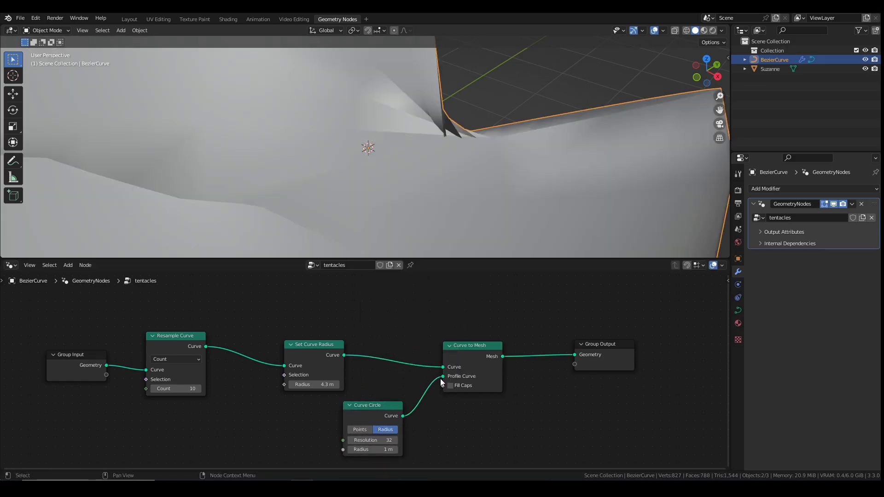
- Set the Curve Circle node's radius to 0.01 m
mouse_move(388, 450)
left_mouse_down()
mouse_move(364, 449)
mouse_move(379, 450)
left_mouse_up()
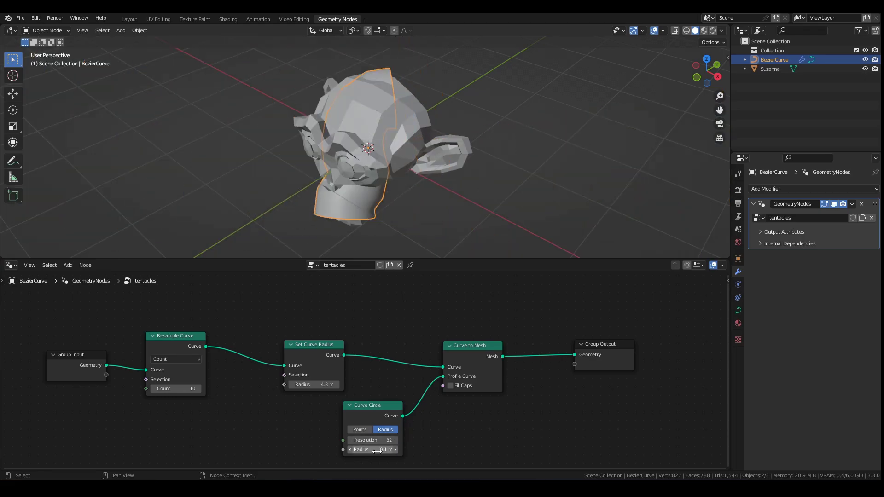
left_click(379, 450)
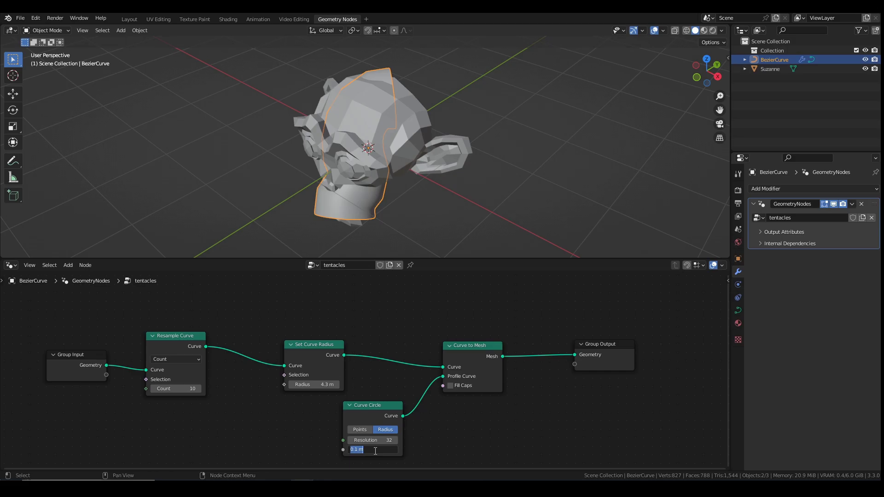
type(".01")
key("Return")
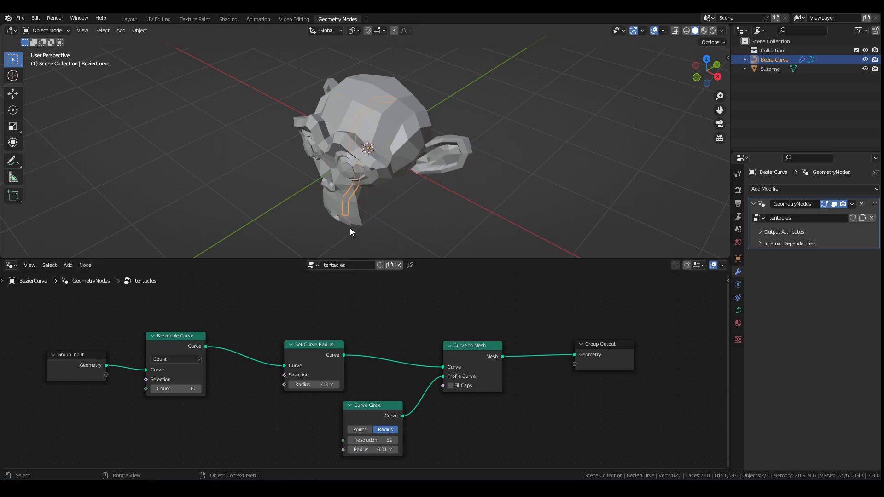
- Delete all vertices of the existing Bezier curve in Edit Mode
middle_click_drag(350, 228, 298, 165)
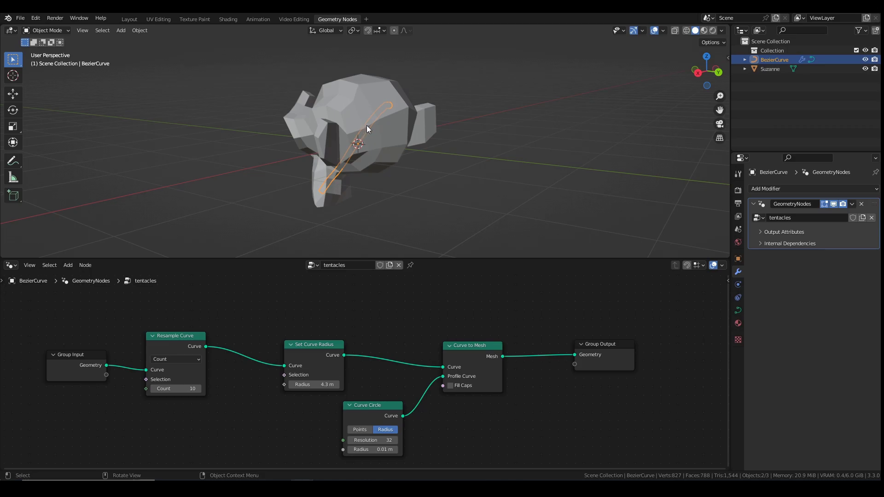
middle_click_drag(366, 126, 410, 128)
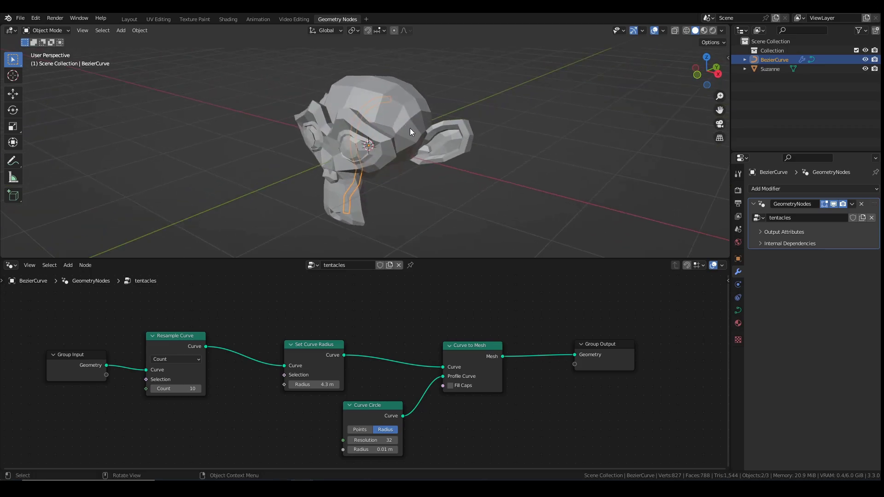
key("Tab")
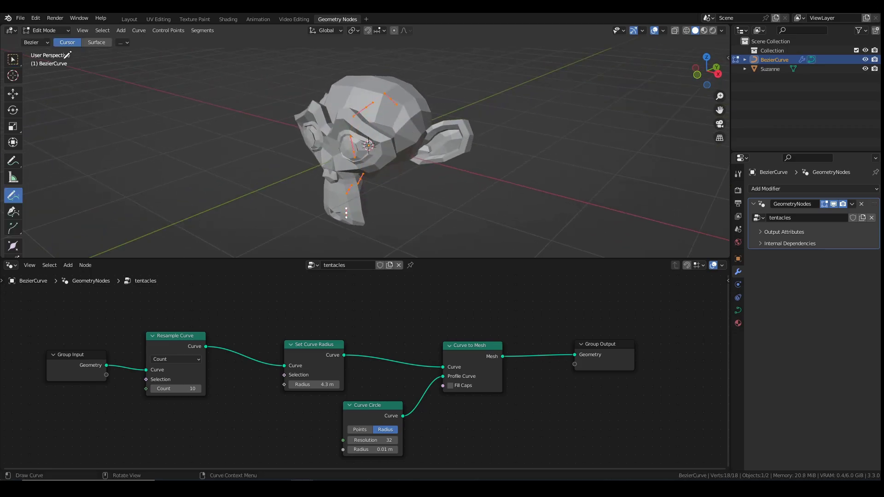
key("w")
key("x")
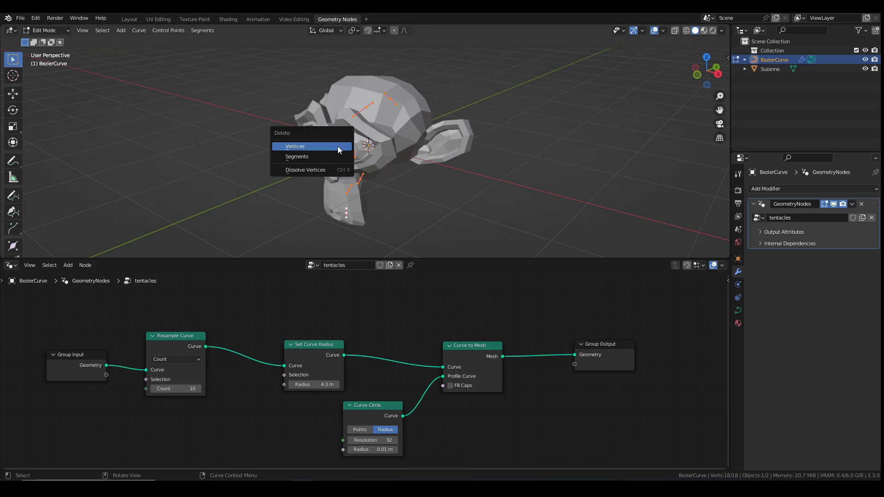
left_click(338, 147)
- Draw a curve with the Draw tool set to Surface depth, running from the monkey's chin up to its forehead
left_click(13, 195)
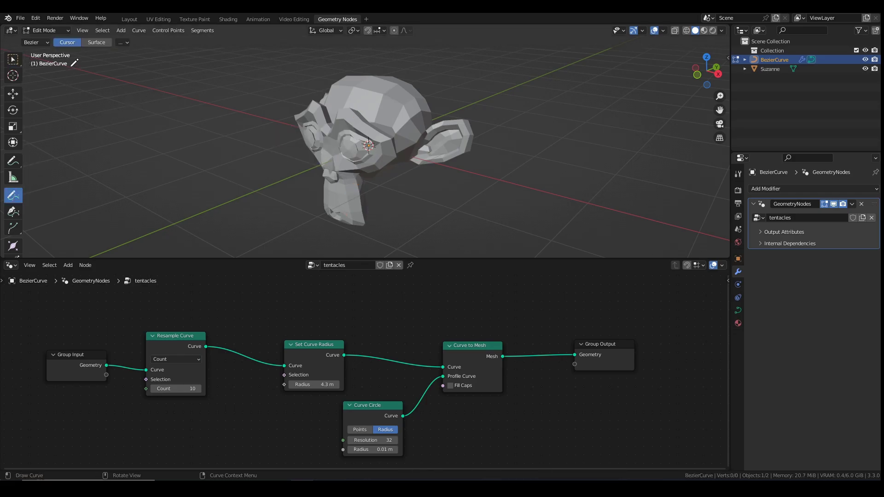
left_click(95, 42)
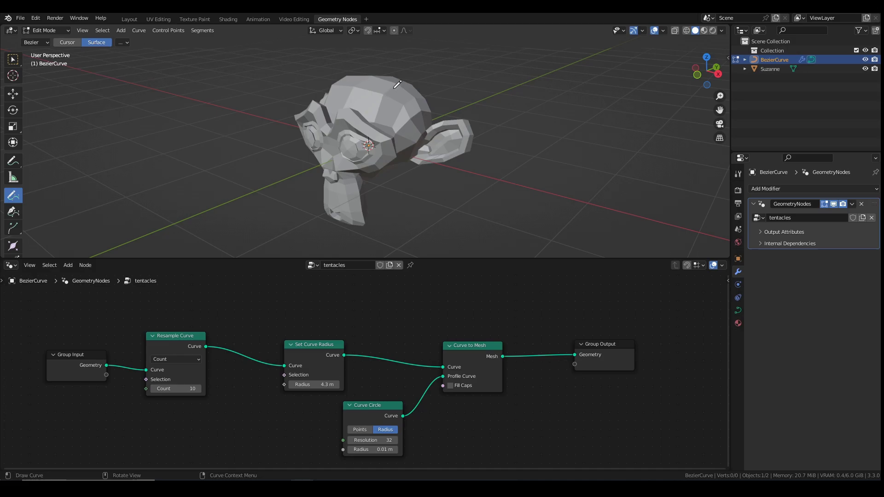
mouse_move(349, 220)
left_mouse_down()
mouse_move(343, 187)
mouse_move(375, 104)
mouse_move(398, 88)
left_mouse_up()
key("Tab")
- Set the Resample Curve node's count to 27
middle_click_drag(365, 125, 390, 126)
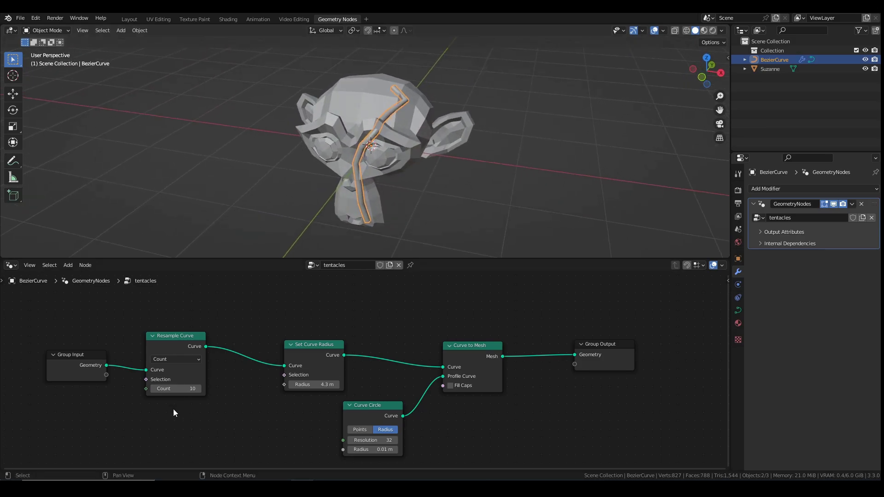
middle_click_drag(258, 240, 282, 283)
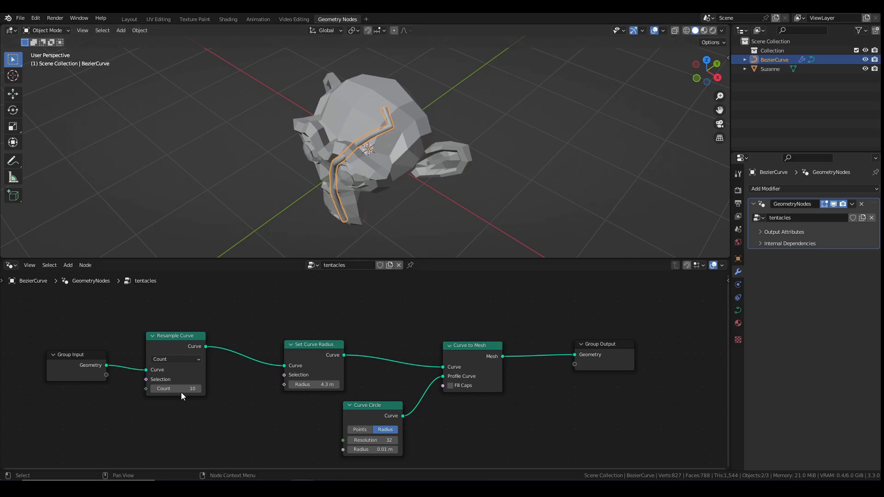
left_click_drag(173, 390, 251, 390)
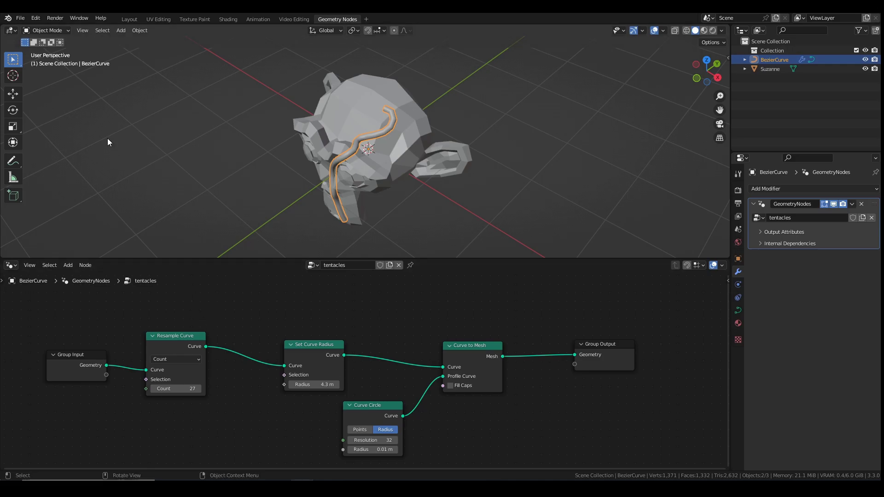
- Draw a second curve on the other half of the monkey's face, from the chin past the eye to the top of the head
key("Tab")
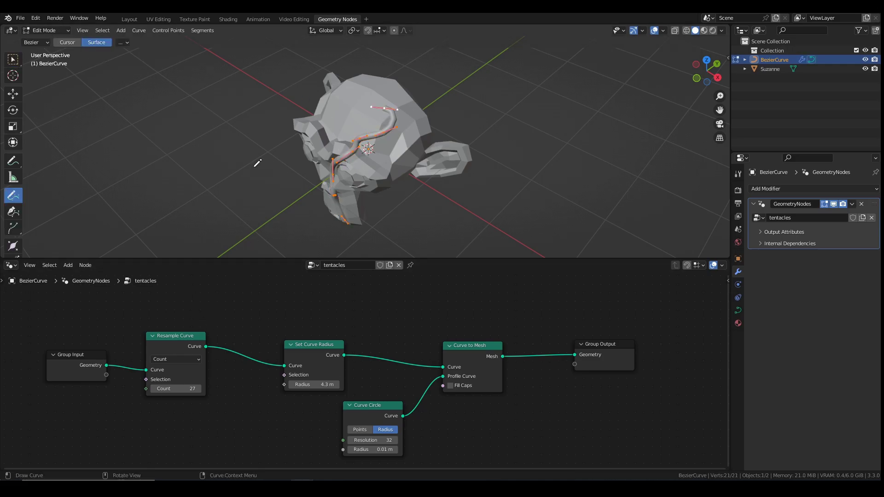
middle_click_drag(310, 154, 360, 179)
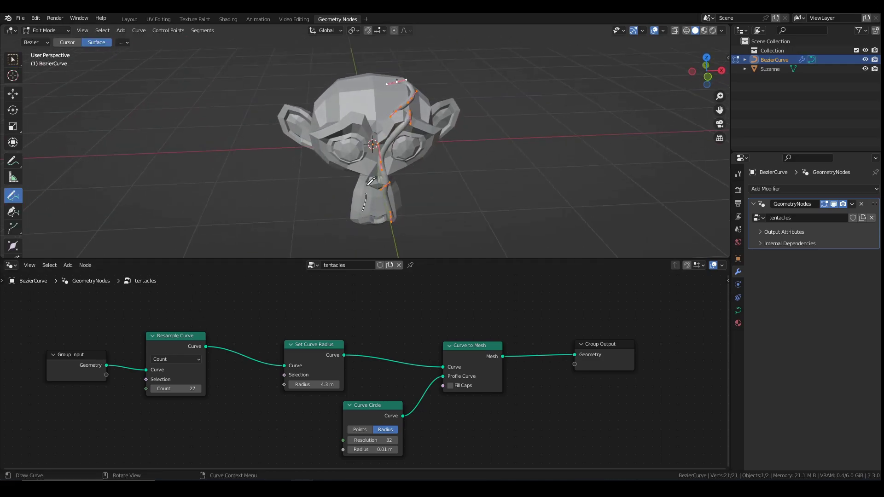
left_click_drag(364, 211, 349, 83)
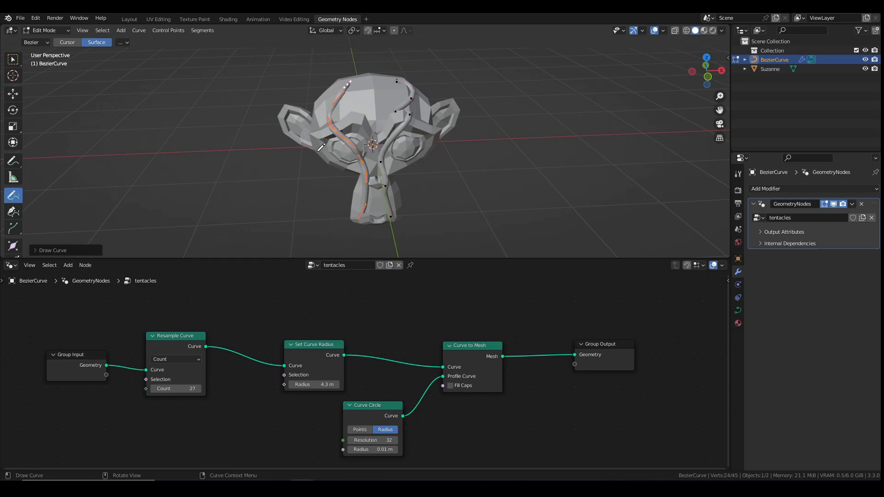
key("Tab")
middle_click_drag(381, 139, 360, 156)
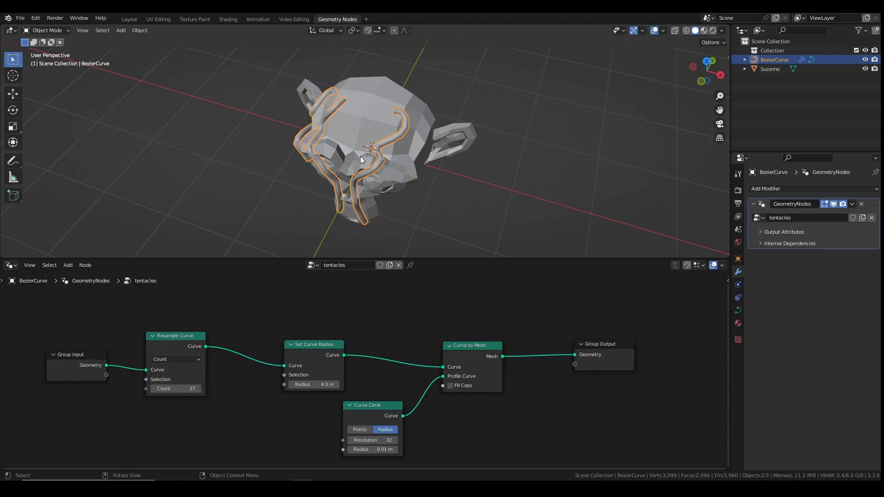
- Move Group Input away from Resample Curve and insert a Trim Curve node between them
left_click_drag(68, 355, 65, 354)
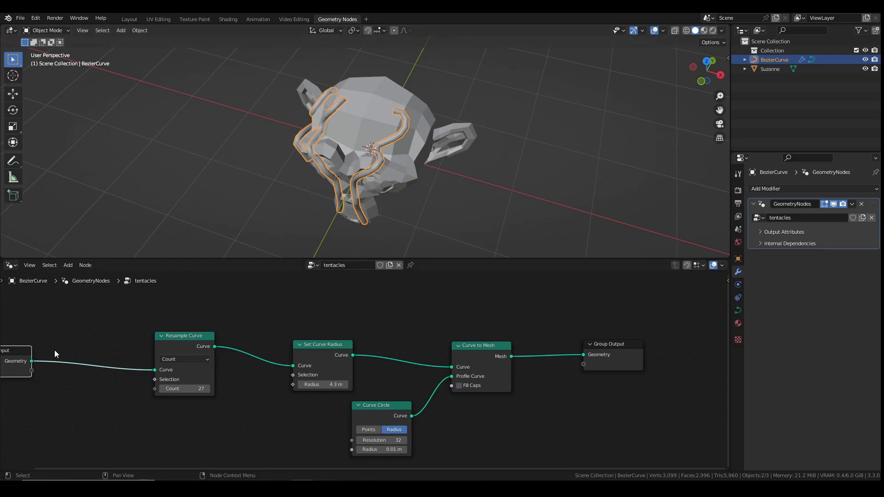
middle_click_drag(54, 354, 248, 363)
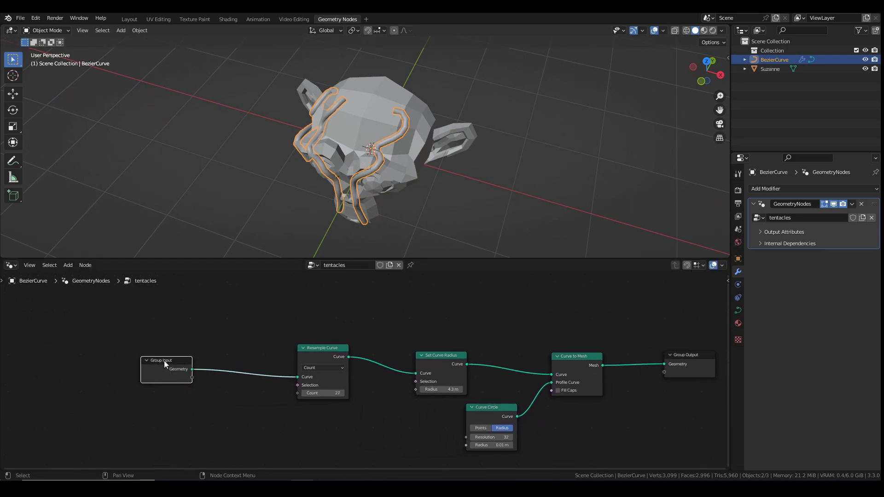
key("shift+a")
left_click(139, 264)
type("t")
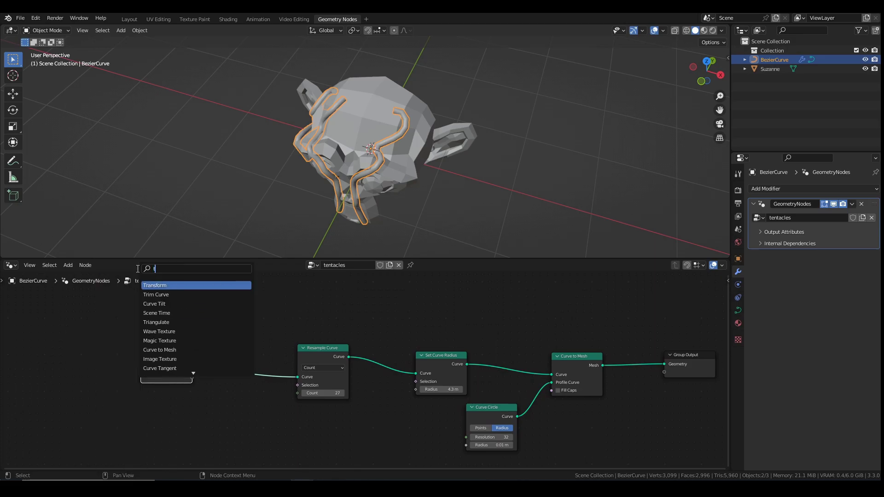
type("rim")
key("Return")
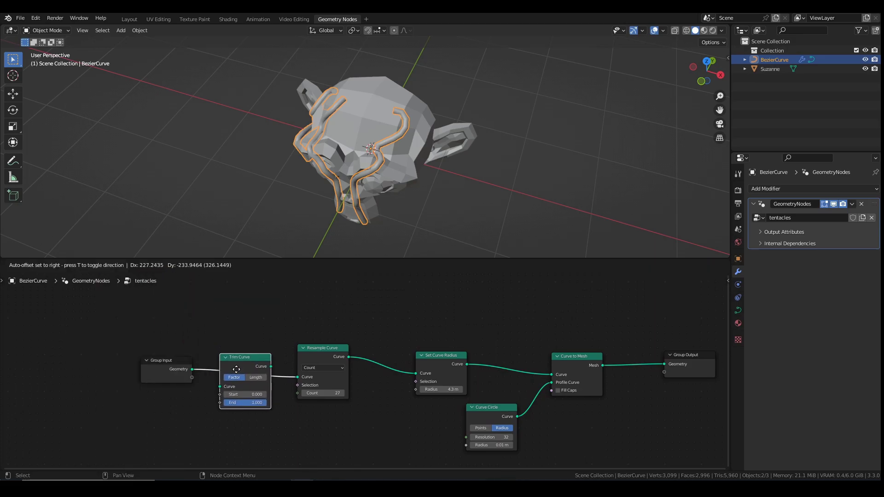
left_click(251, 400)
scroll(251, 401, "up", 2)
mouse_move(236, 418)
left_mouse_down()
mouse_move(199, 417)
mouse_move(246, 417)
left_mouse_up()
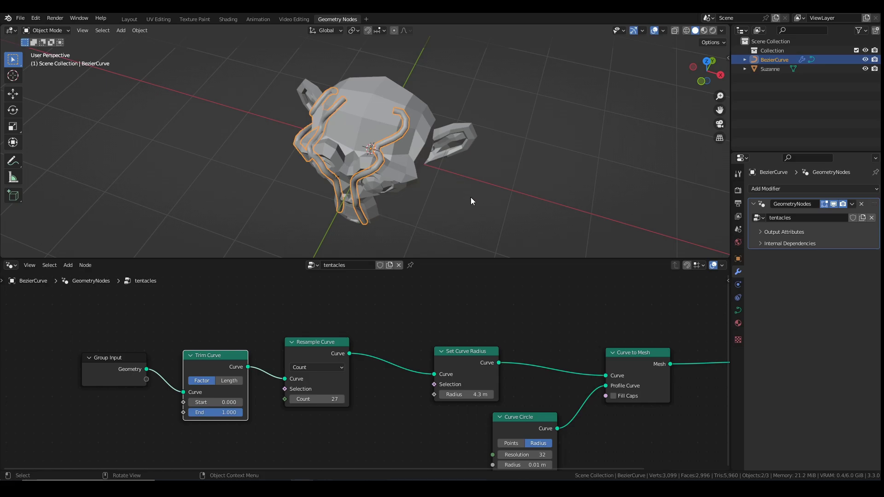
- Move Set Curve Radius and all nodes after it farther from Resample Curve, and set the Trim Curve node's End to 0.375
middle_click_drag(460, 320, 357, 330, "shift")
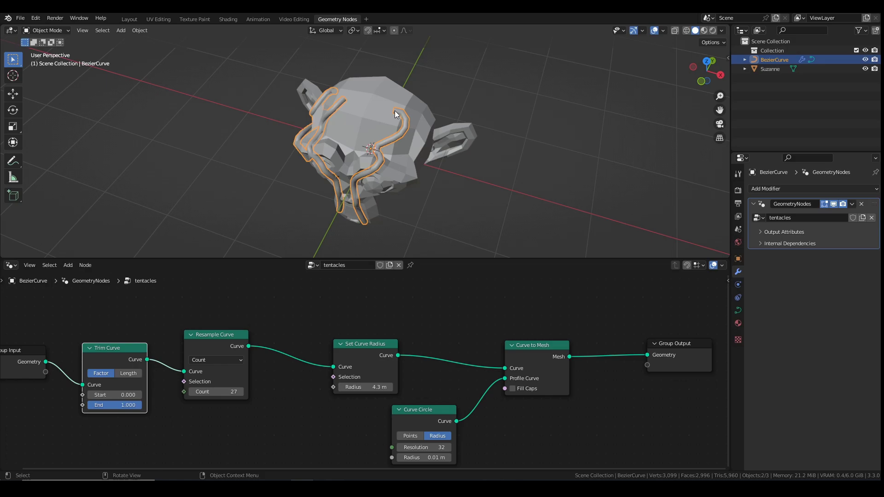
scroll(468, 356, "down", 4)
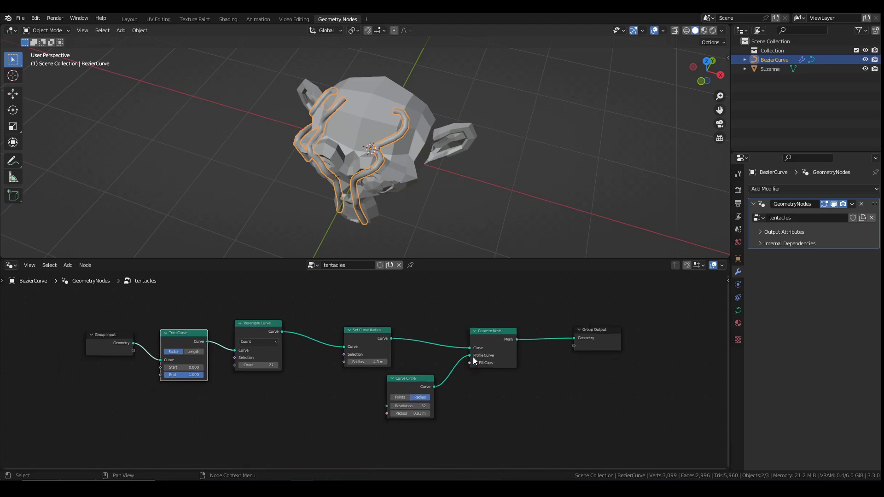
left_click_drag(364, 320, 582, 394)
key("g")
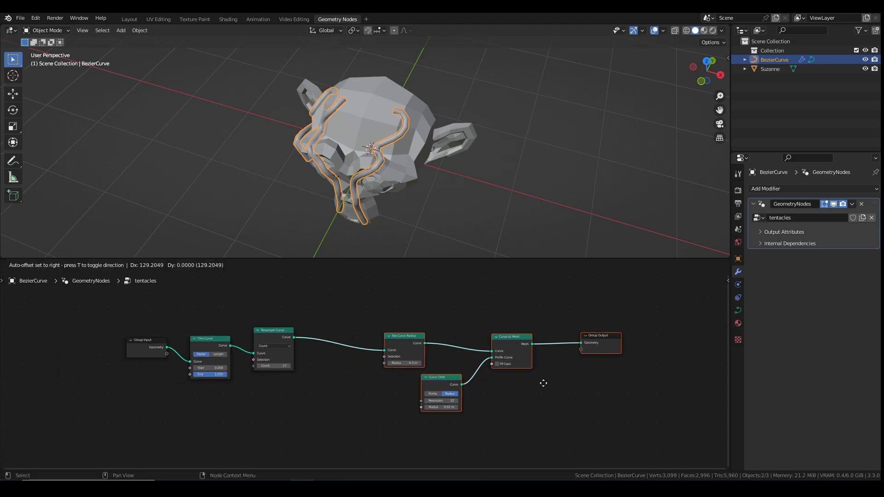
left_click(607, 377)
left_click(402, 402)
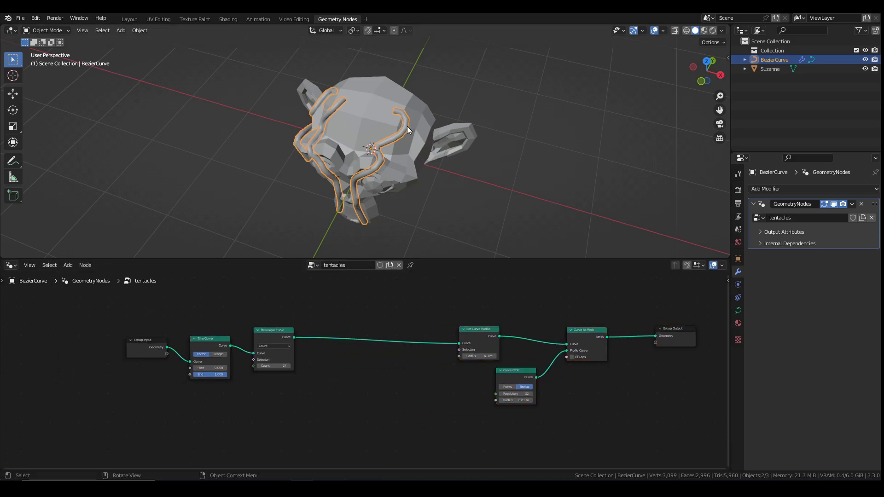
left_click_drag(220, 374, 170, 374)
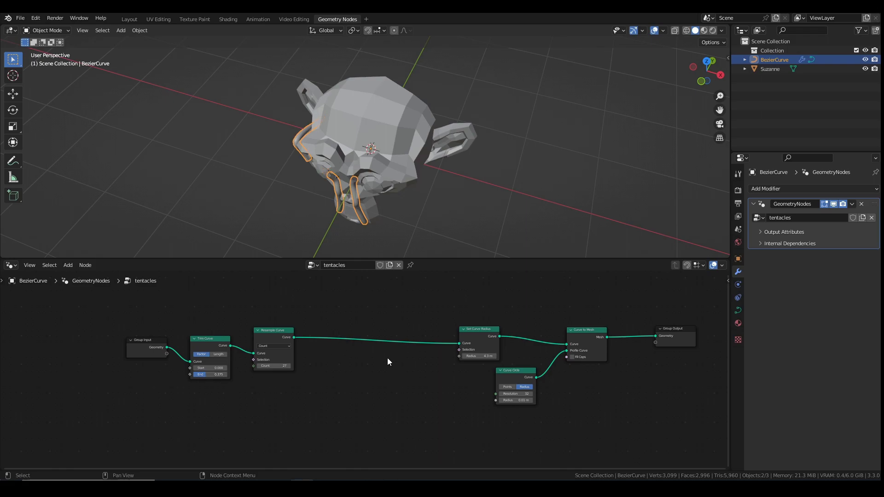
- Add a Spline Parameter node below the Resample Curve node
key("shift+a")
left_click(335, 269)
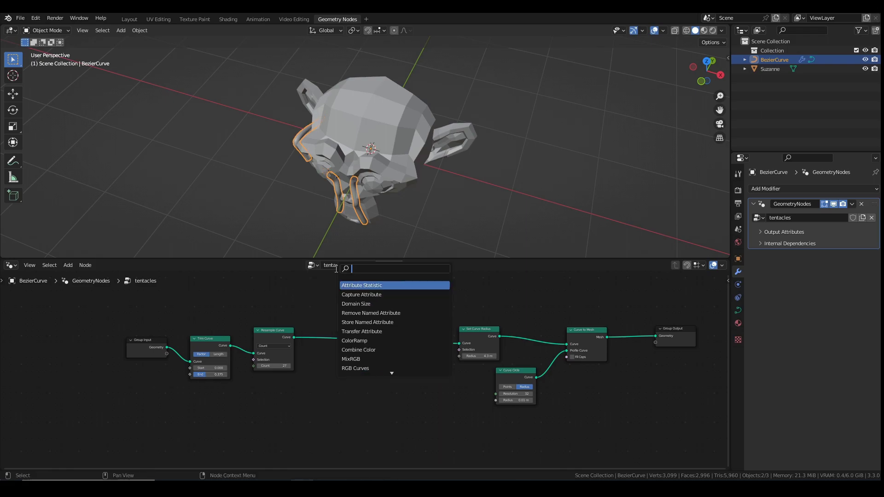
type("spline a")
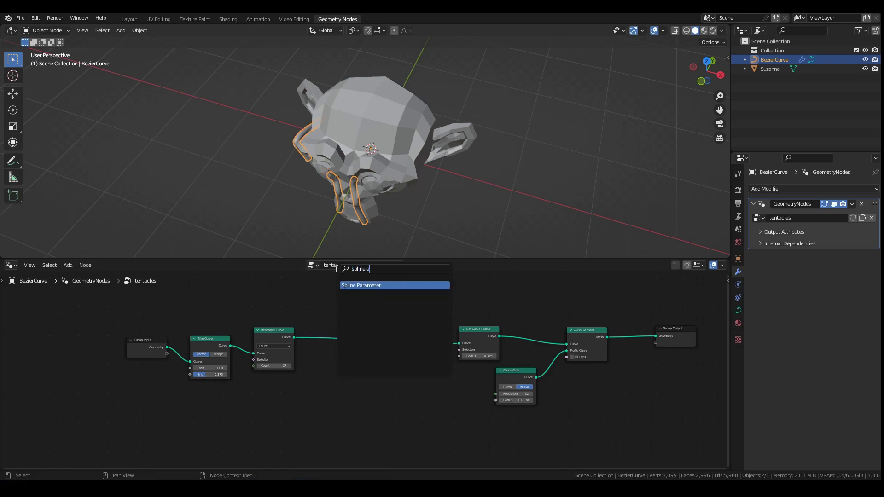
key("BackSpace")
type("pa")
key("Return")
left_click(305, 421)
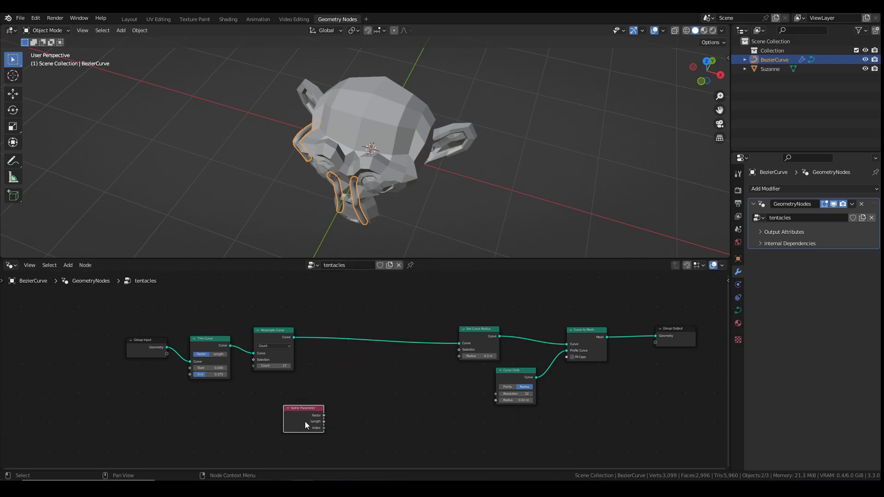
- Add a ColorRamp node beside the Spline Parameter node
middle_click_drag(305, 421, 283, 389)
key("shift+a")
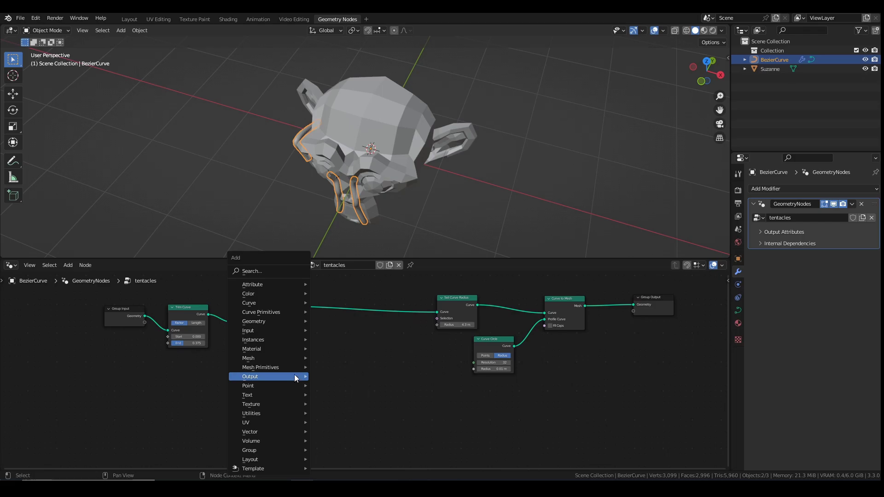
left_click(258, 271)
type("color")
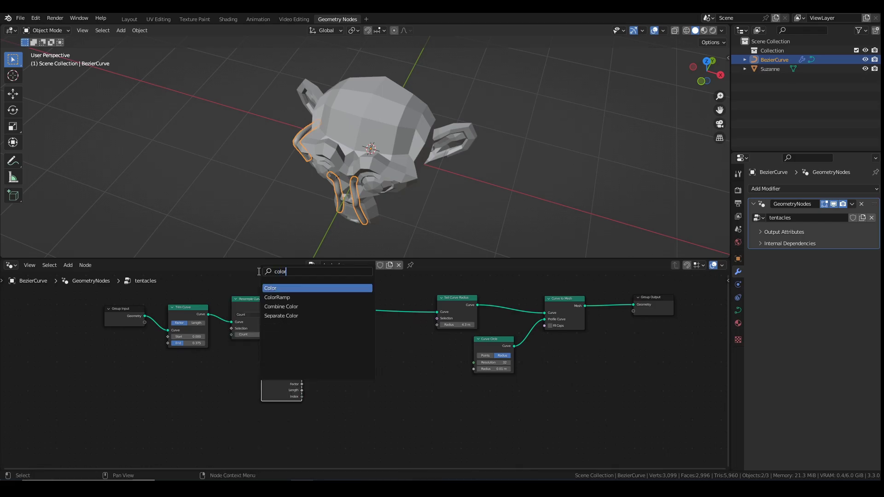
key("Down")
key("Return")
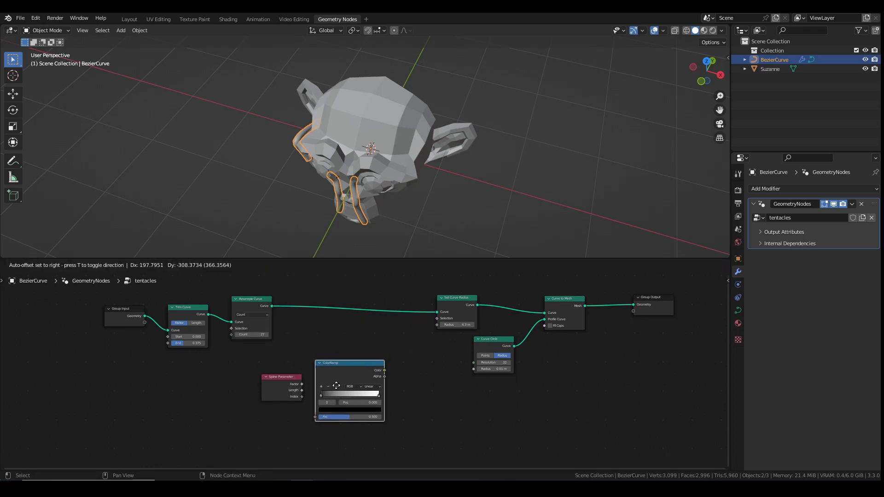
left_click(331, 381)
scroll(328, 382, "up", 2)
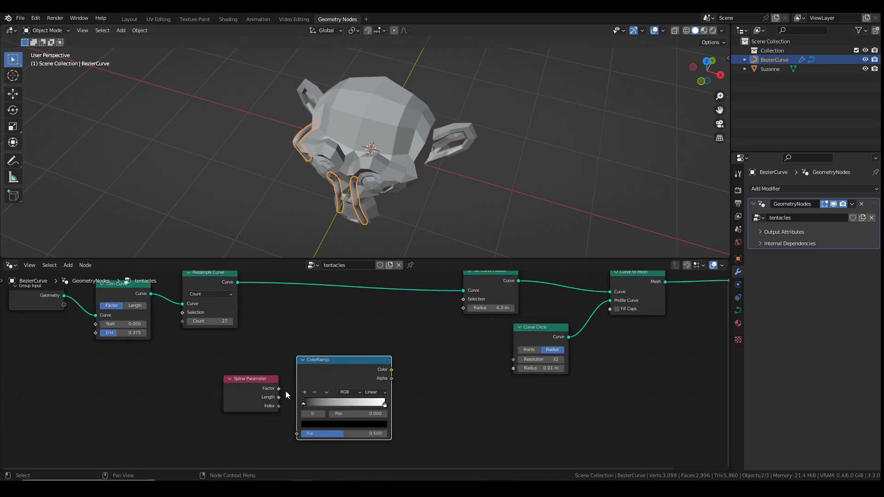
- Connect Spline Parameter's Factor to the ColorRamp's Fac and the ColorRamp's Color to Set Curve Radius's Radius
left_click_drag(278, 388, 297, 433)
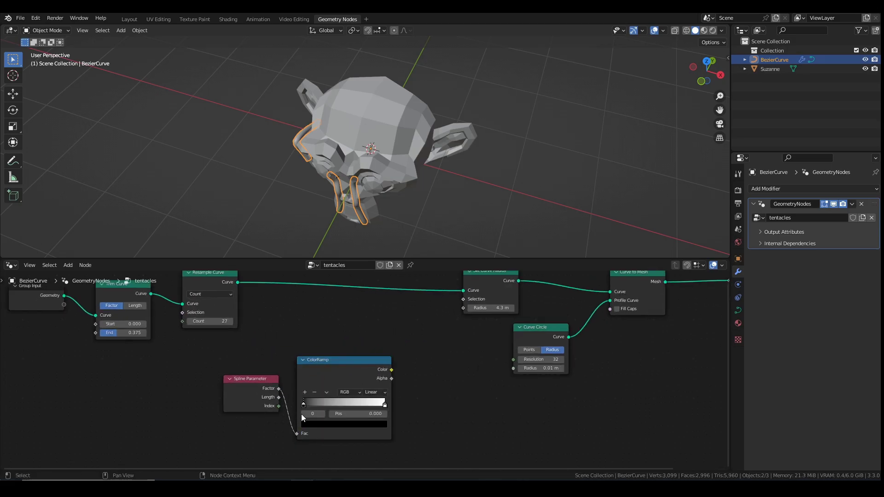
left_click_drag(391, 369, 463, 308)
middle_click_drag(358, 210, 383, 197)
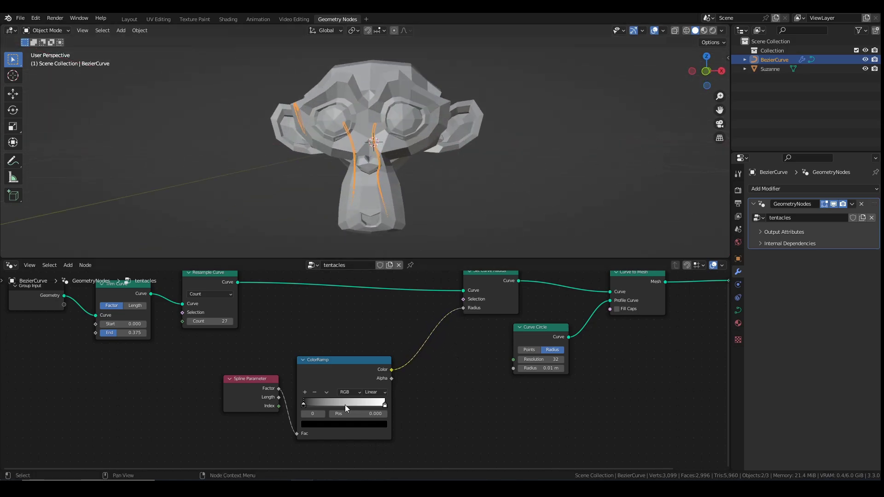
- Reverse the ColorRamp gradient, with the white stop at the start and the black stop at 0.559
scroll(346, 407, "up", 2)
left_click_drag(282, 418, 335, 416)
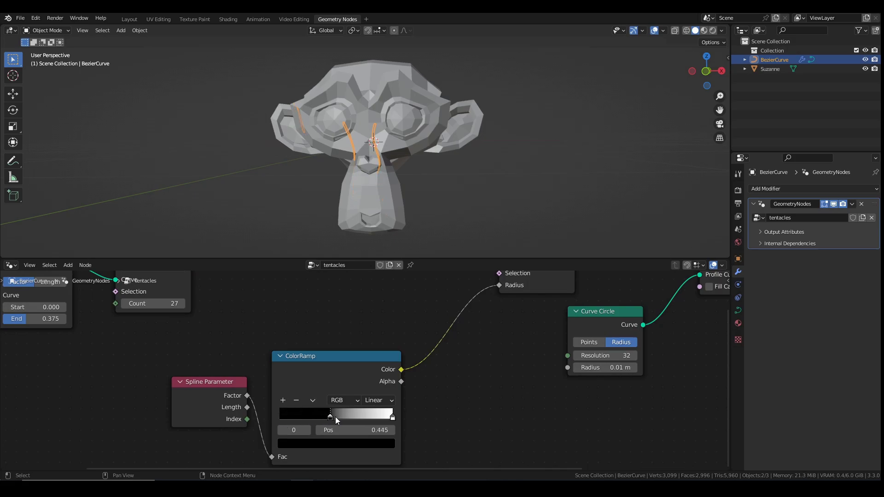
left_click_drag(393, 418, 343, 417)
- Set the Trim Curve node's End factor to 1.000
scroll(189, 346, "down", 1)
middle_click_drag(190, 345, 217, 369)
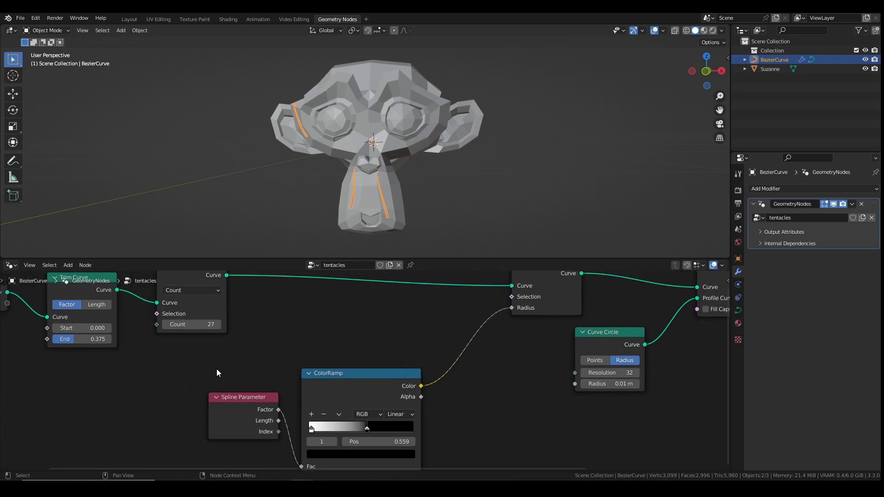
left_click_drag(76, 339, 110, 339)
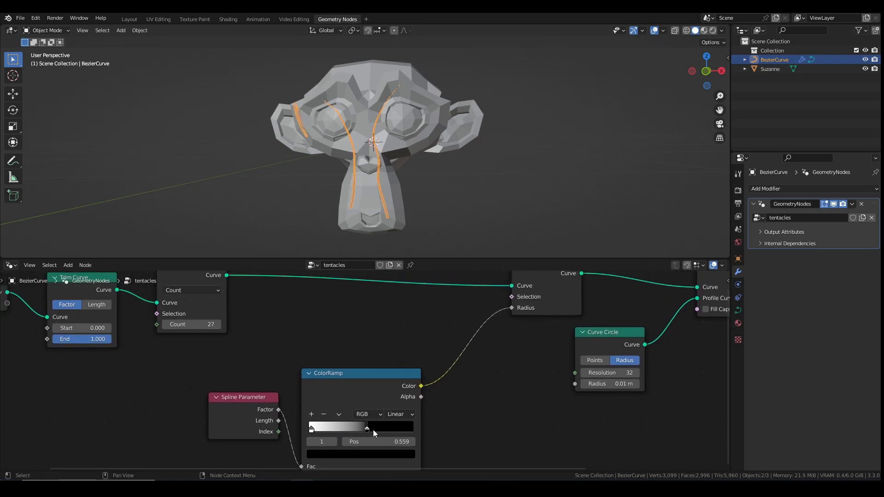
- Move the ColorRamp's black stop to 0.905 and its white stop to 0.795
left_click_drag(374, 431, 403, 429)
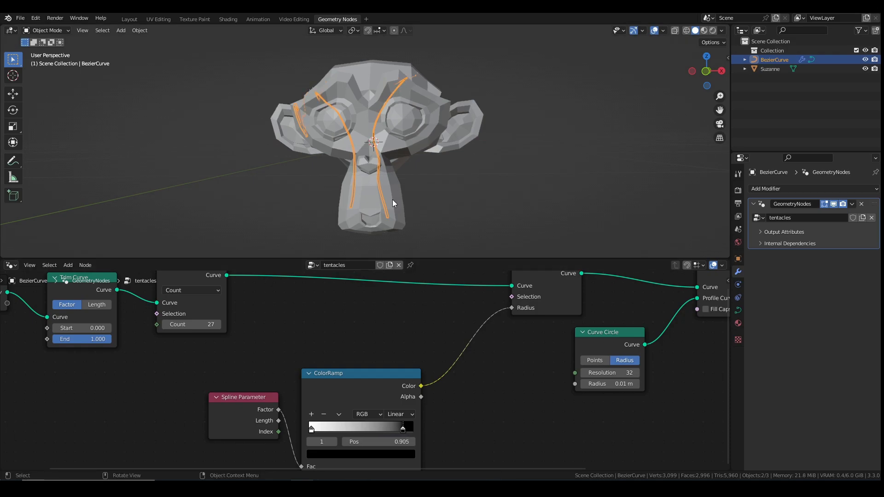
left_click_drag(311, 429, 388, 430)
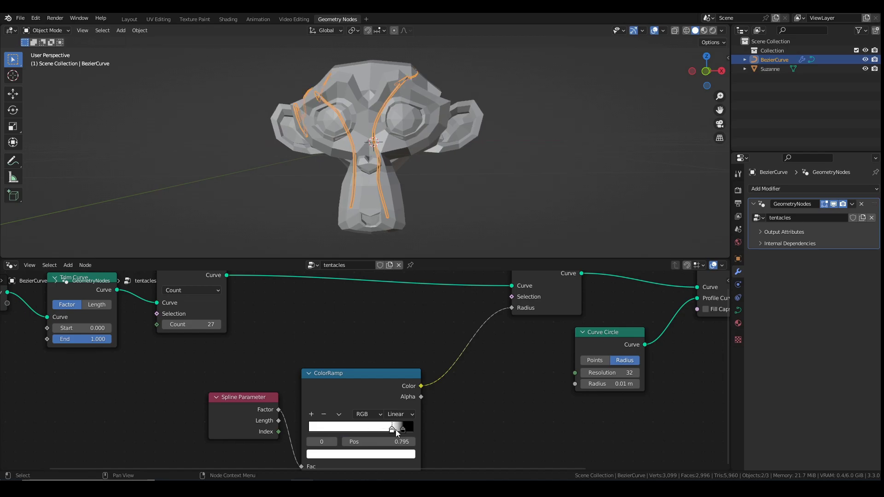
middle_click_drag(405, 158, 389, 128)
scroll(389, 128, "up", 3)
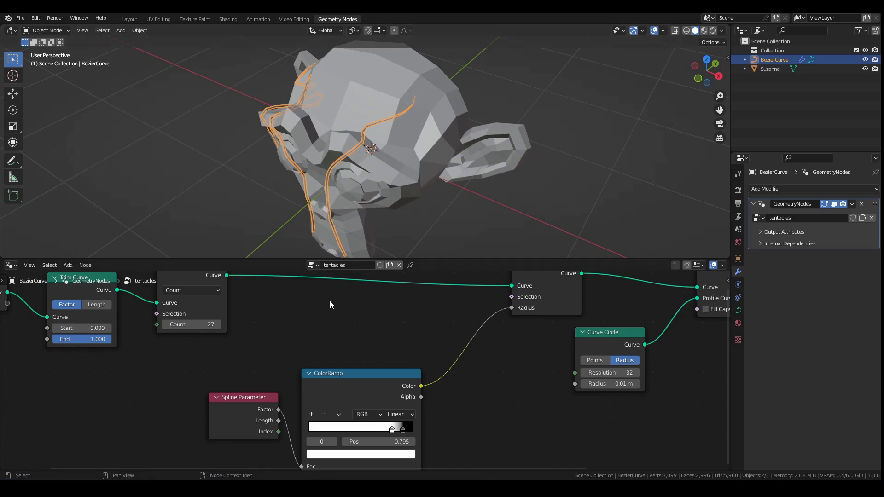
- Hide the viewport overlays and set the Curve Circle node's Radius to 0.05 m
left_click(655, 30)
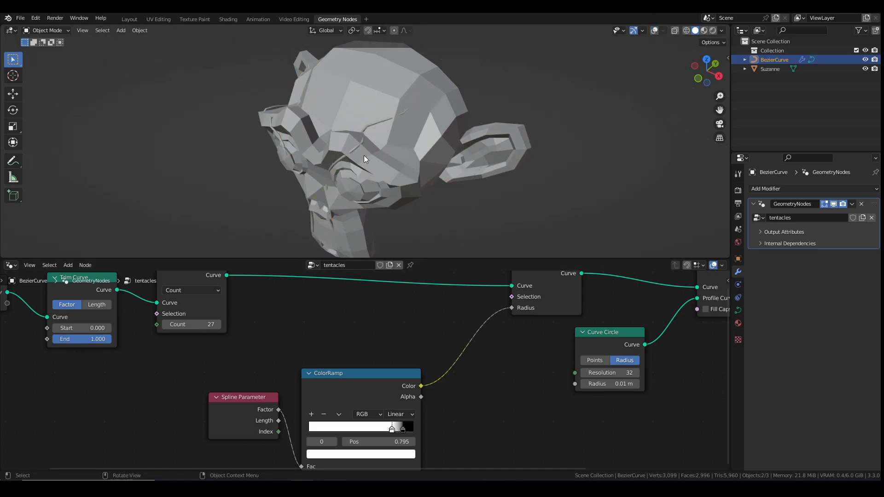
scroll(491, 327, "down", 1)
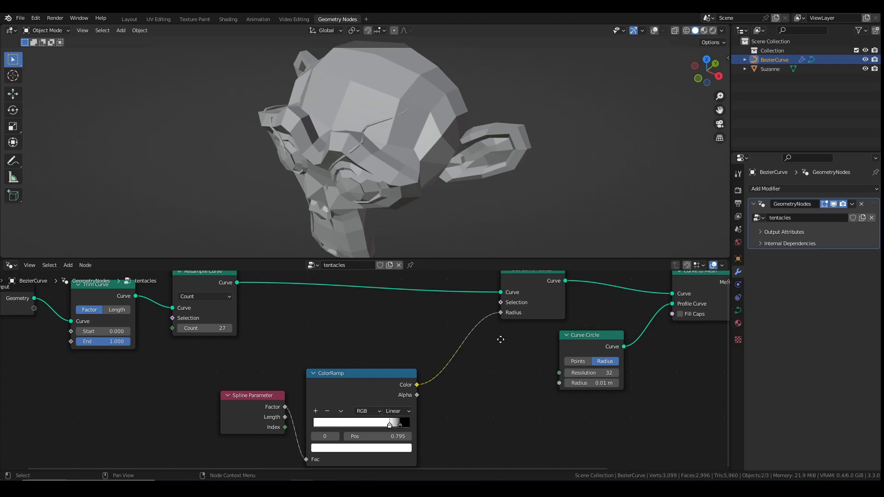
middle_click_drag(592, 386, 444, 369)
left_click(444, 368)
type("0.05")
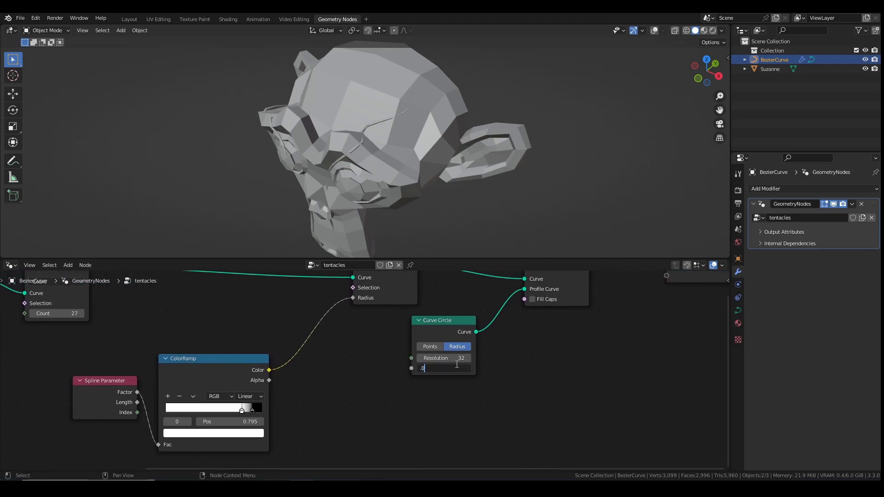
key("Return")
middle_click_drag(383, 125, 497, 131)
- Move the Spline Parameter and ColorRamp nodes together farther away from Set Curve Radius, leaving space for another node
middle_click_drag(186, 327, 393, 359)
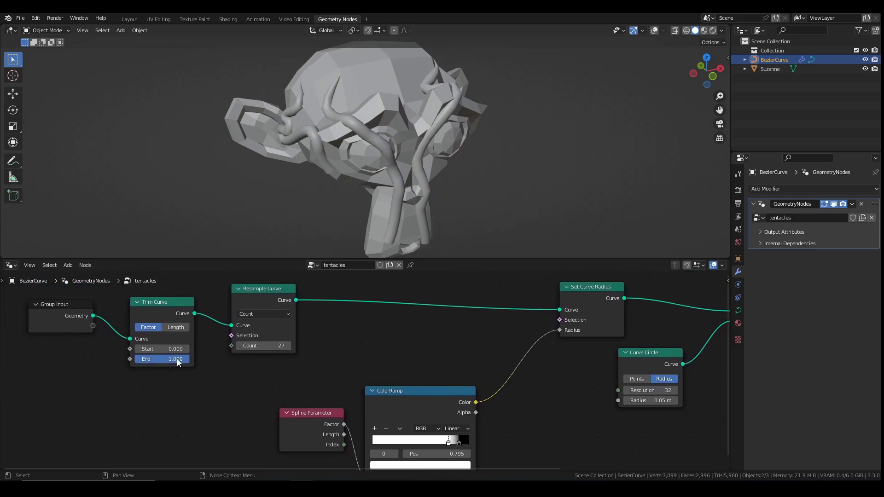
mouse_move(179, 359)
left_mouse_down()
mouse_move(158, 359)
mouse_move(178, 360)
left_mouse_up()
scroll(313, 375, "down", 2)
middle_click_drag(313, 374, 315, 293)
left_click_drag(297, 315, 391, 379)
key("g")
left_click(271, 397)
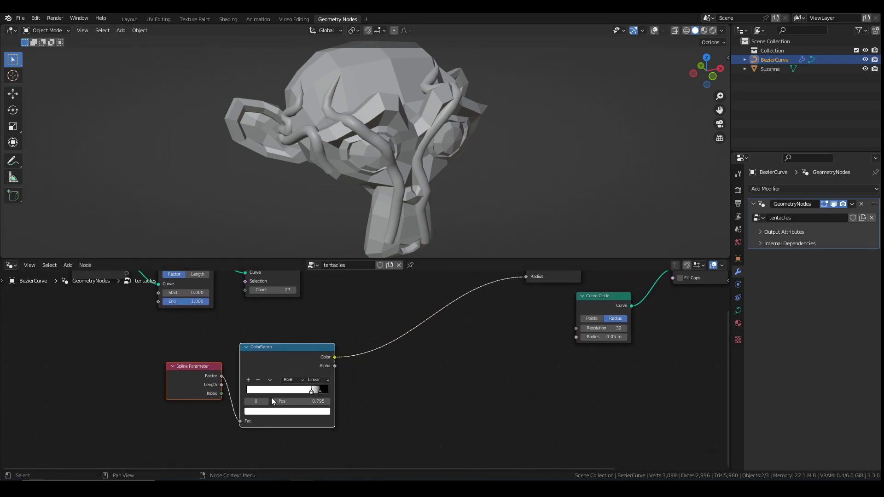
- Insert a Math node set to Multiply on the link between the ColorRamp's Color and Set Curve Radius's Radius
key("shift+a")
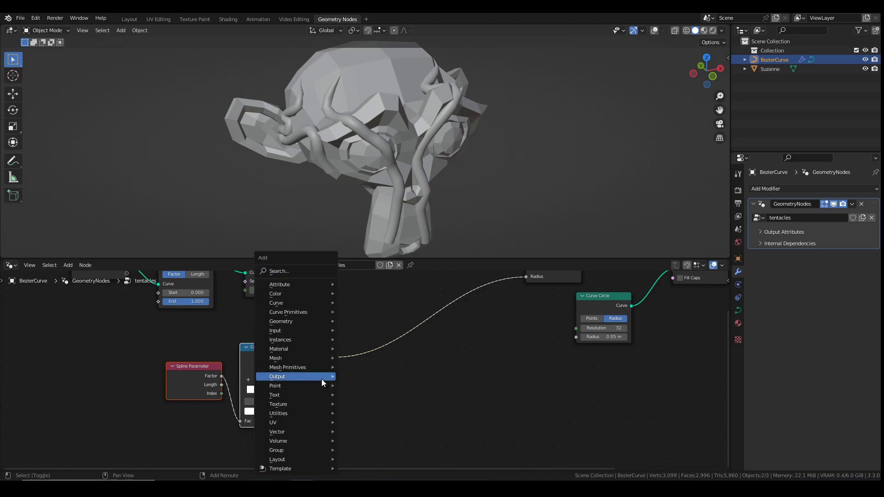
left_click(289, 273)
type("math")
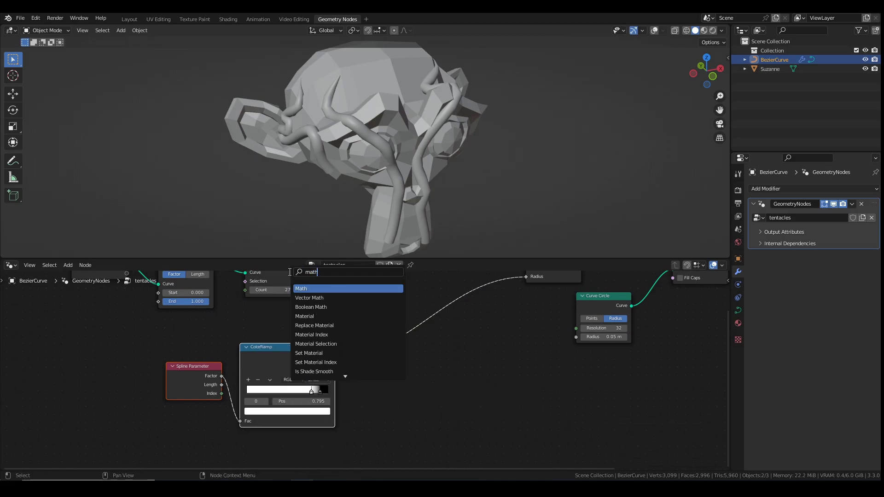
key("Return")
left_click(419, 321)
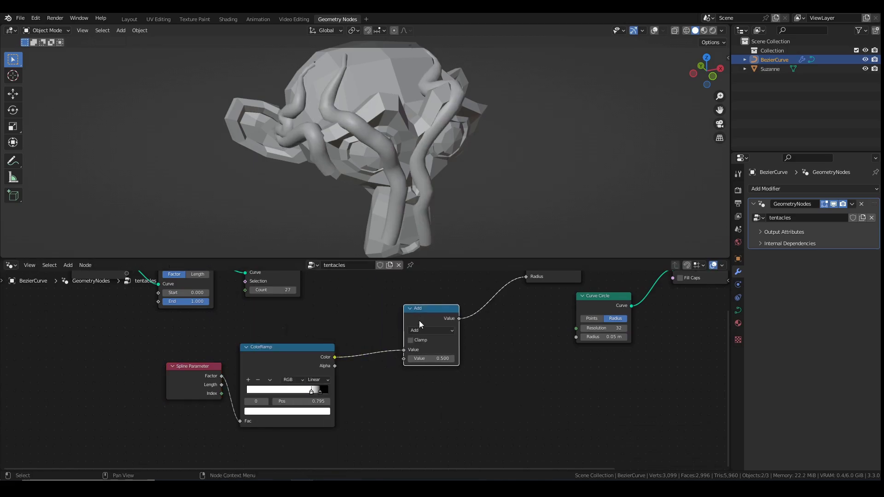
left_click(442, 330)
left_click(432, 366)
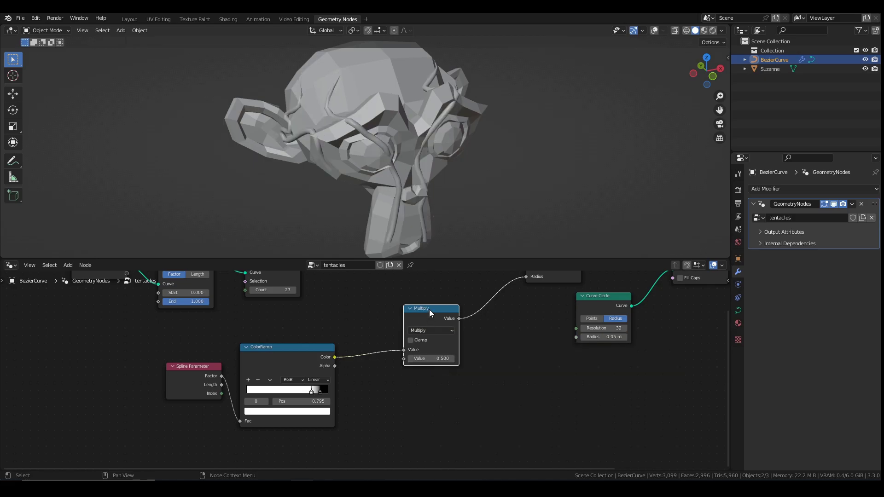
left_click_drag(429, 309, 464, 314)
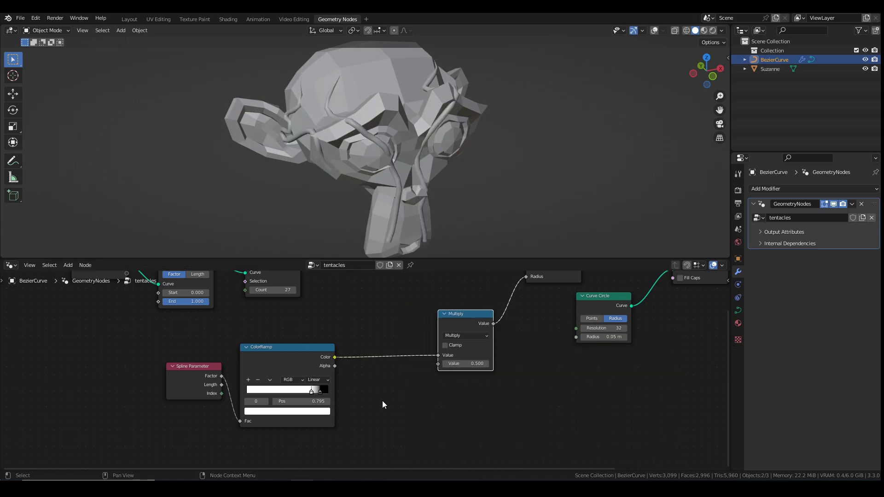
- Add a Random Value node below the Multiply node and connect its Value to Multiply's second Value input
key("shift+a")
left_click(356, 275)
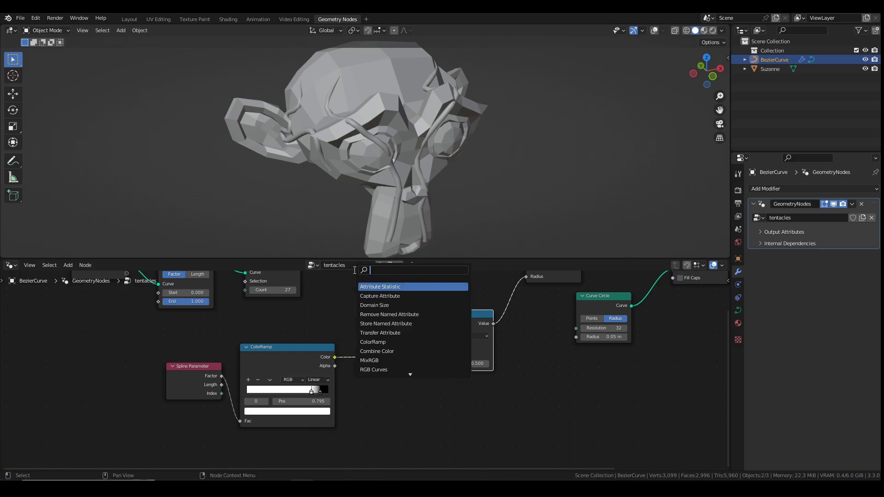
type("random")
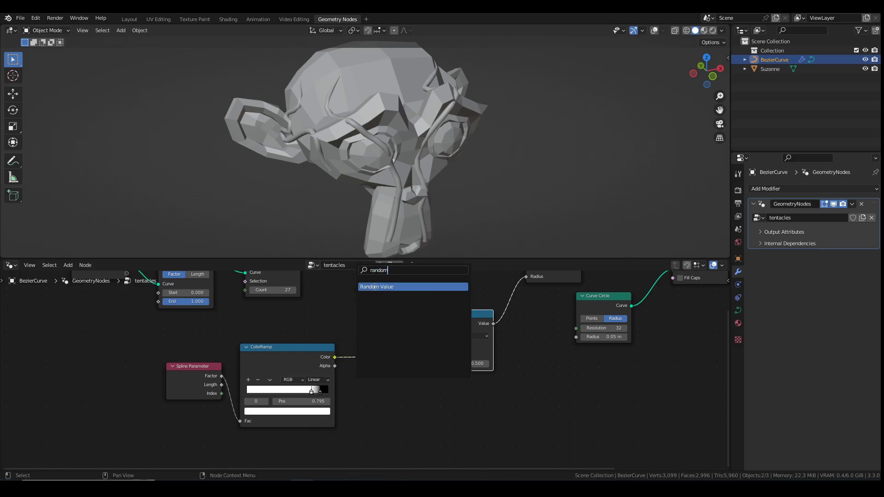
left_click(374, 287)
left_click(389, 375)
left_click_drag(416, 385, 434, 365)
- Set the Resample Curve node's Count to 38
middle_click_drag(393, 143, 423, 100)
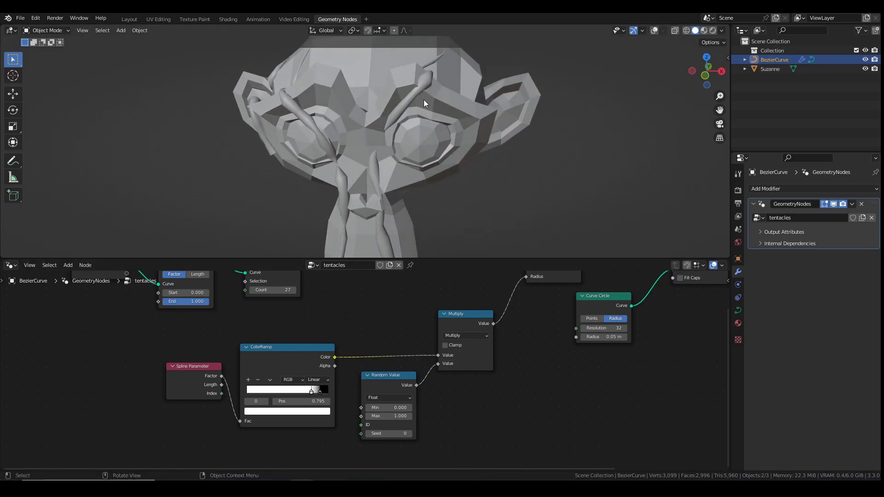
scroll(373, 202, "down", 2)
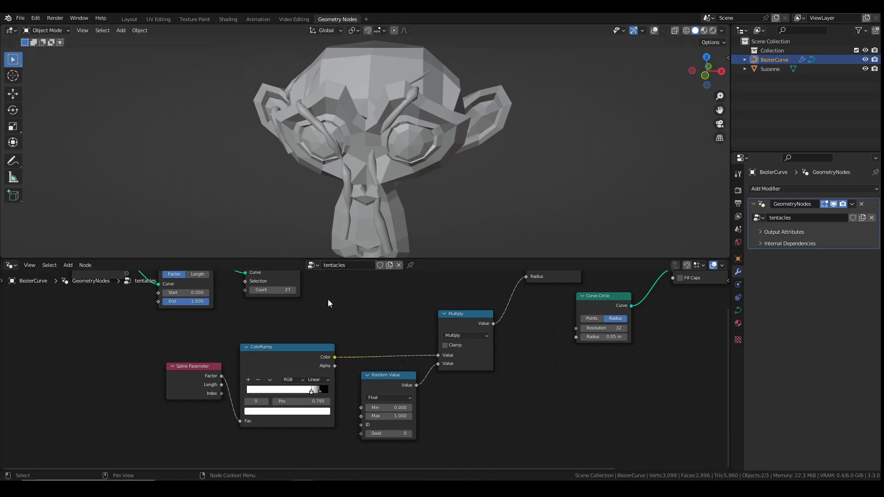
middle_click_drag(283, 292, 334, 356)
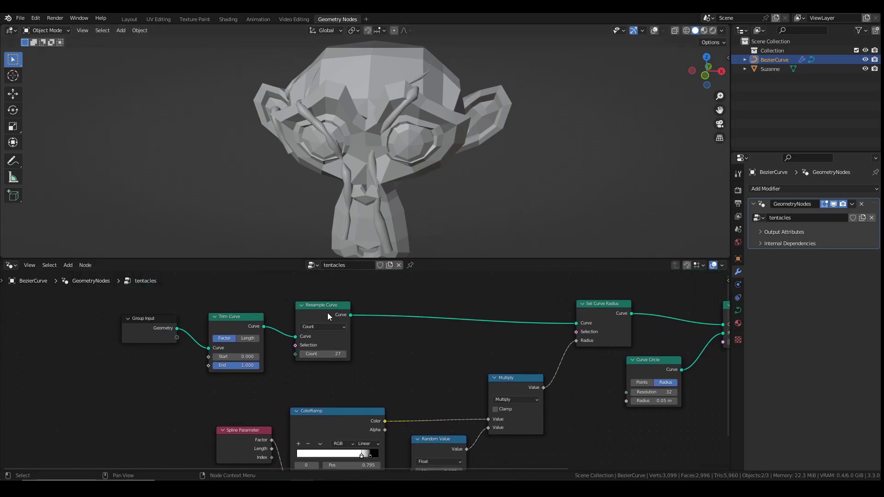
mouse_move(322, 352)
left_mouse_down()
mouse_move(349, 352)
mouse_move(332, 353)
left_mouse_up()
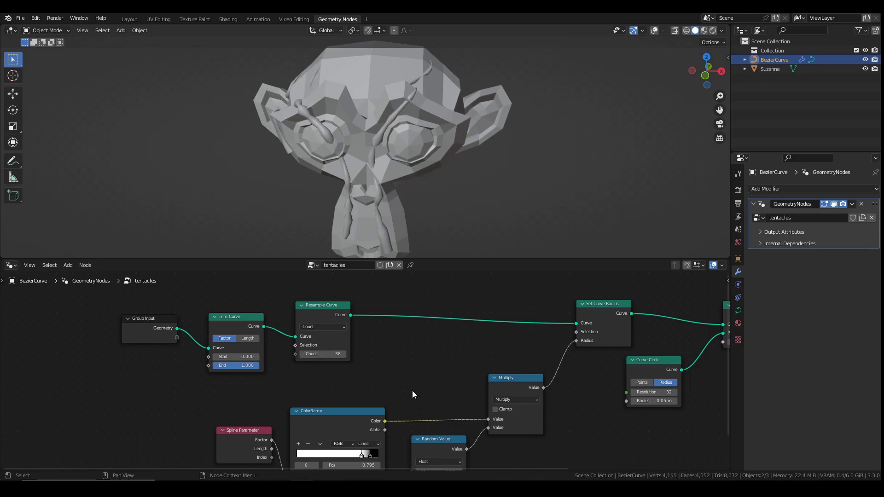
- Set the Random Value node's Min to 0.100 and Max to 1.100
middle_click_drag(412, 391, 380, 315)
scroll(396, 350, "up", 2)
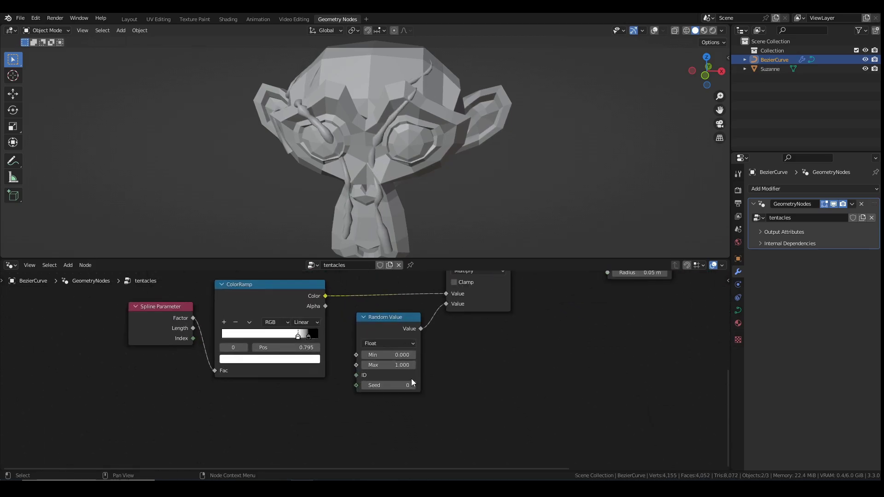
left_click(389, 355)
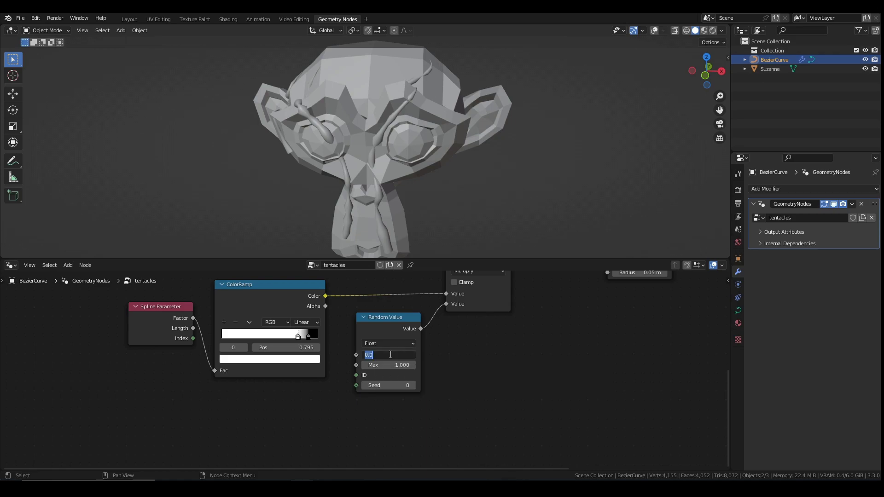
key("BackSpace")
type("0.1")
key("Return")
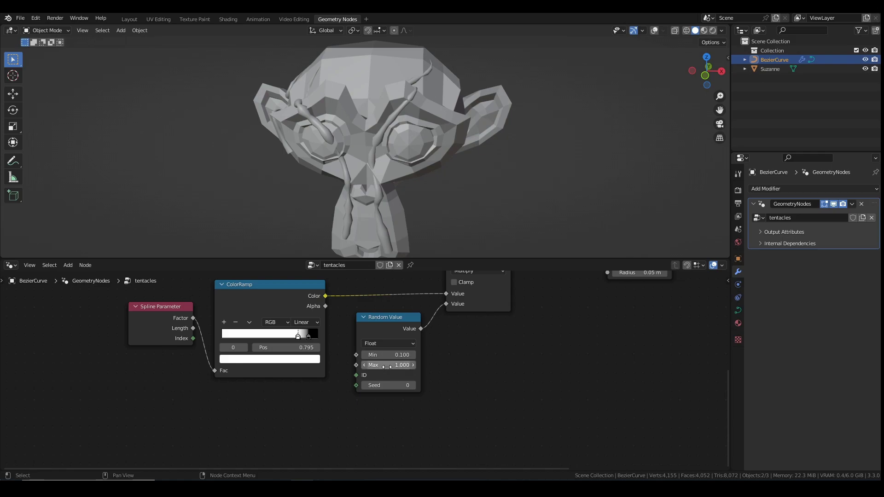
left_click(387, 365)
type("1.6")
key("Return")
left_click_drag(389, 365, 368, 365)
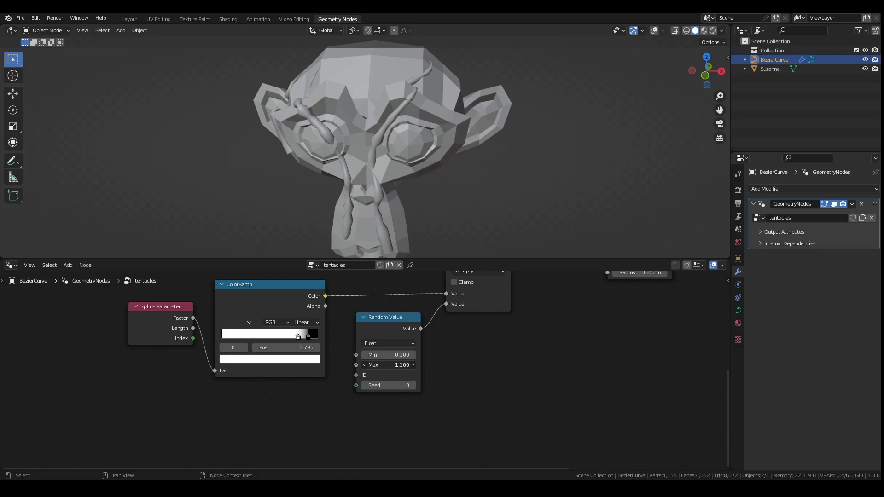
- Draw more Bezier curves over both sides of the monkey head's surface in Edit Mode, and return to Object Mode
scroll(401, 147, "down", 3)
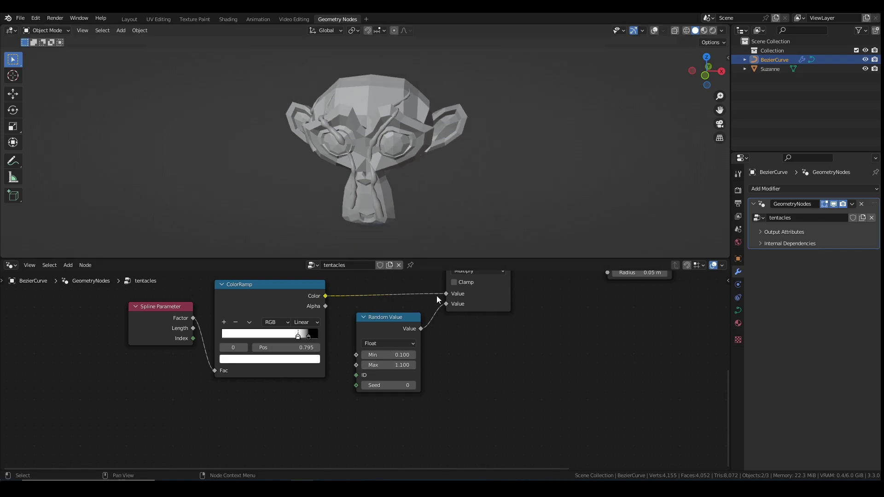
scroll(466, 317, "down", 4)
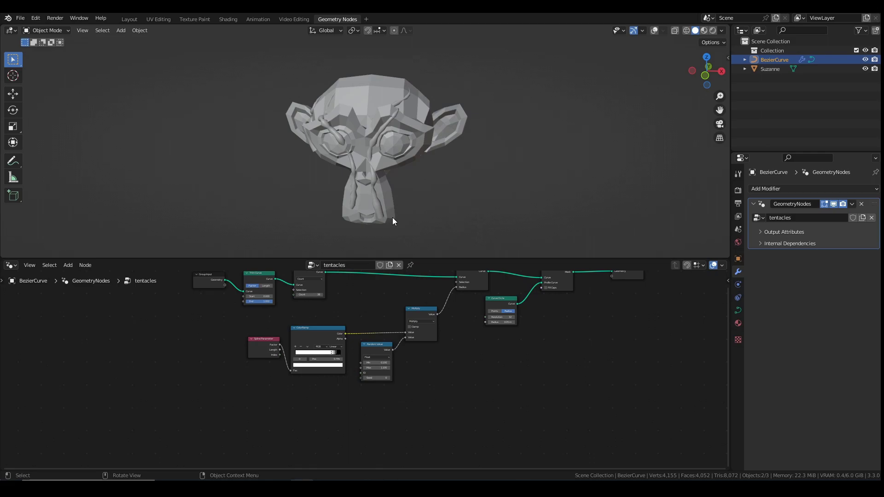
left_click(47, 28)
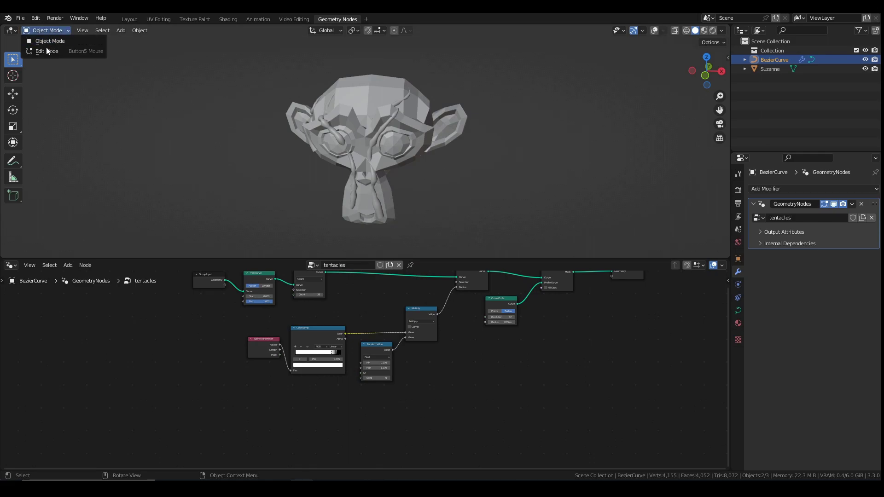
left_click(46, 47)
middle_click_drag(298, 146, 359, 156)
mouse_move(385, 213)
left_mouse_down()
mouse_move(389, 184)
mouse_move(369, 112)
left_mouse_up()
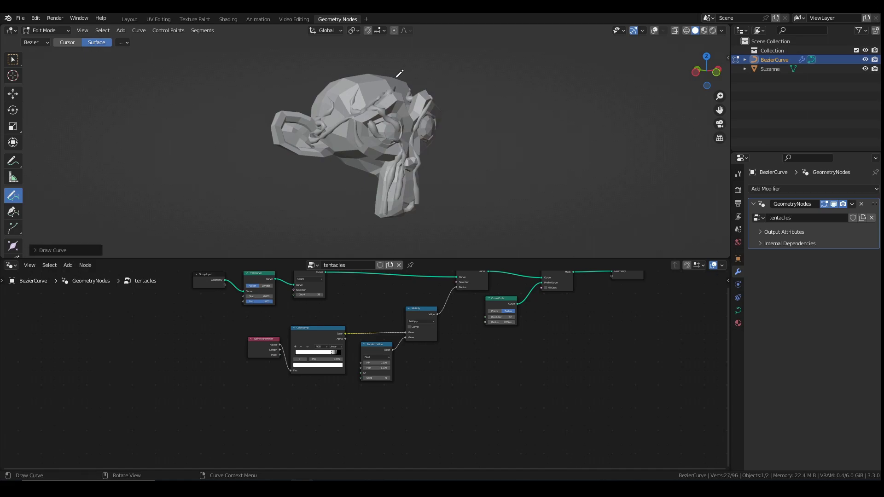
middle_click_drag(369, 112, 352, 159)
left_click_drag(351, 161, 406, 86)
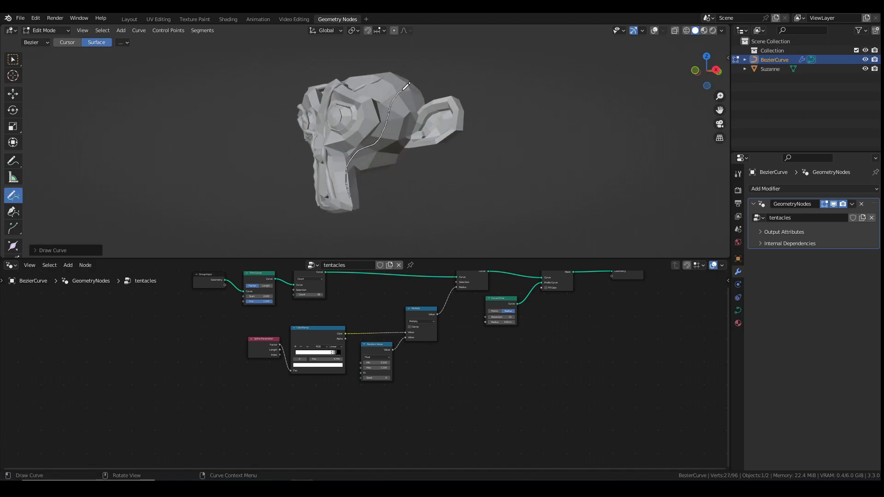
left_click(46, 30)
left_click(56, 38)
middle_click_drag(398, 178, 426, 183)
- Set the Curve Circle node's Radius to 0.1 m
middle_click_drag(426, 314, 386, 357)
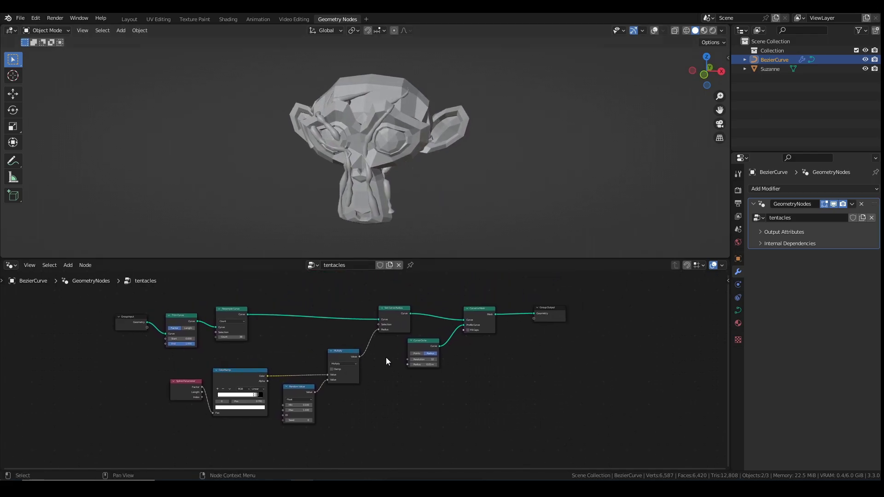
scroll(404, 358, "up", 3)
double_click(468, 359)
type("0.1")
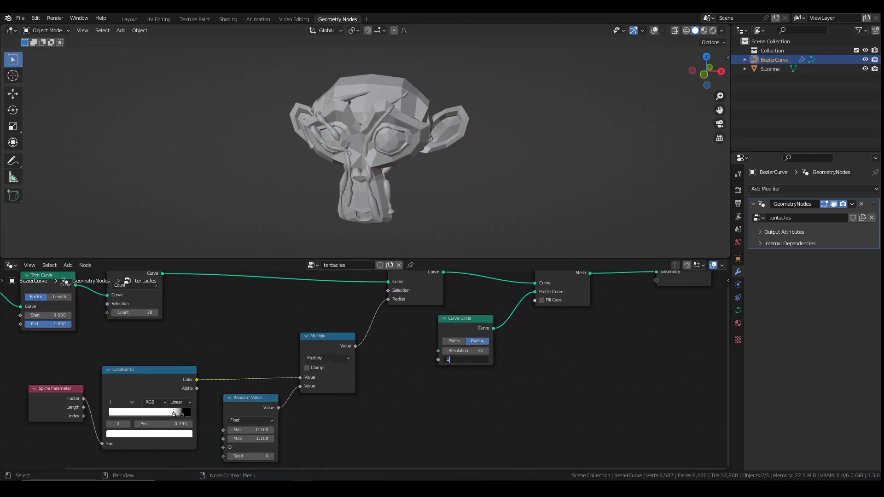
key("Return")
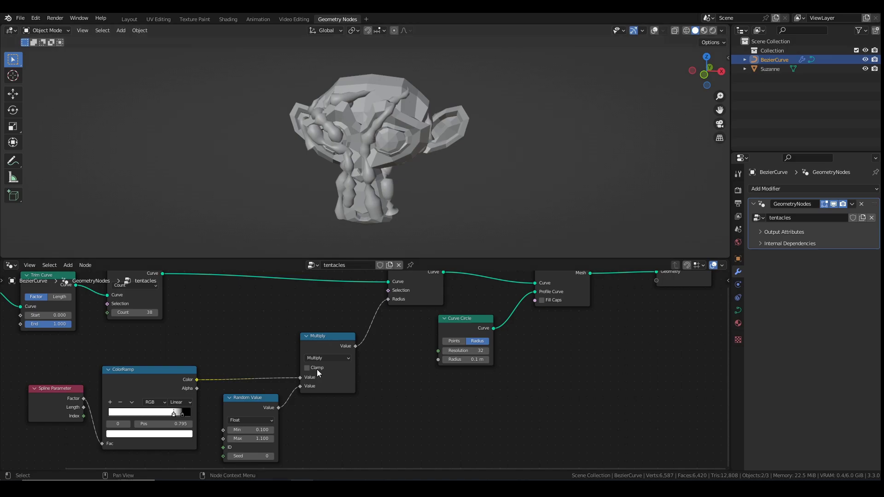
- Set the Random Value node's Max to 0.500 and check the tentacles on the monkey head
middle_click_drag(317, 369, 378, 319)
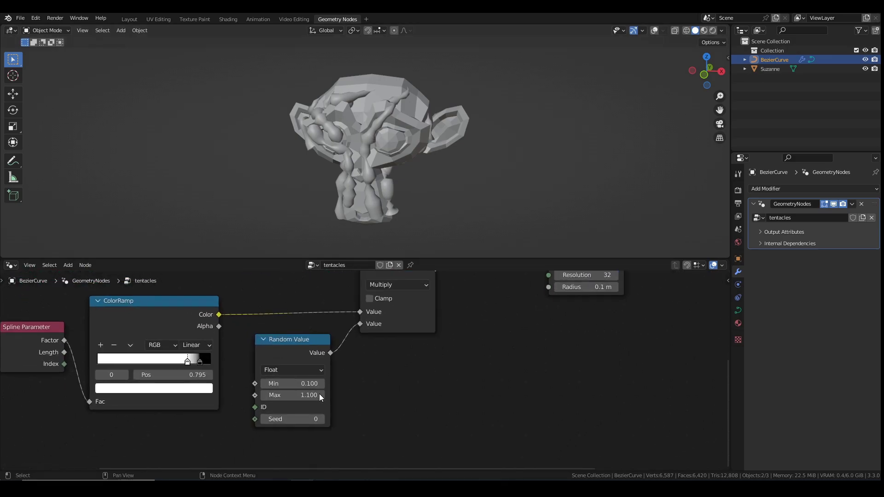
scroll(318, 390, "up", 2)
double_click(322, 388)
key("BackSpace")
type("0.5")
key("Return")
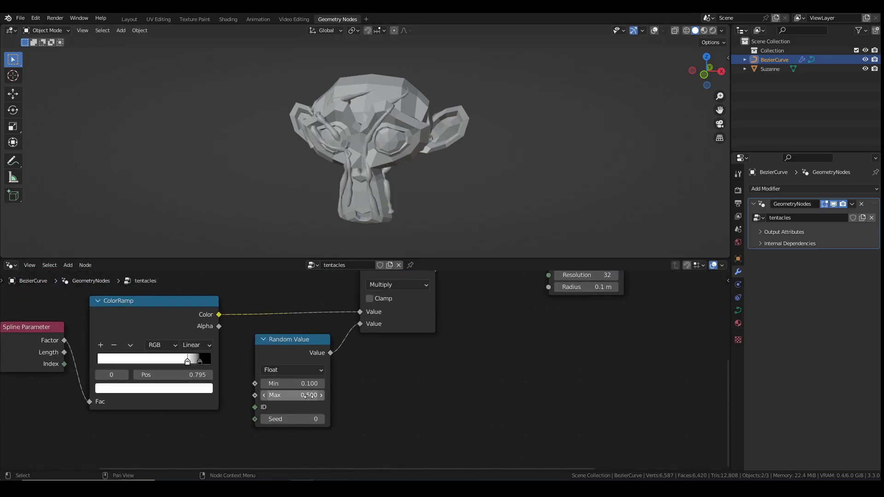
mouse_move(387, 142)
middle_mouse_down()
mouse_move(430, 155)
mouse_move(460, 150)
mouse_move(395, 149)
middle_mouse_up()
scroll(348, 139, "up", 2)
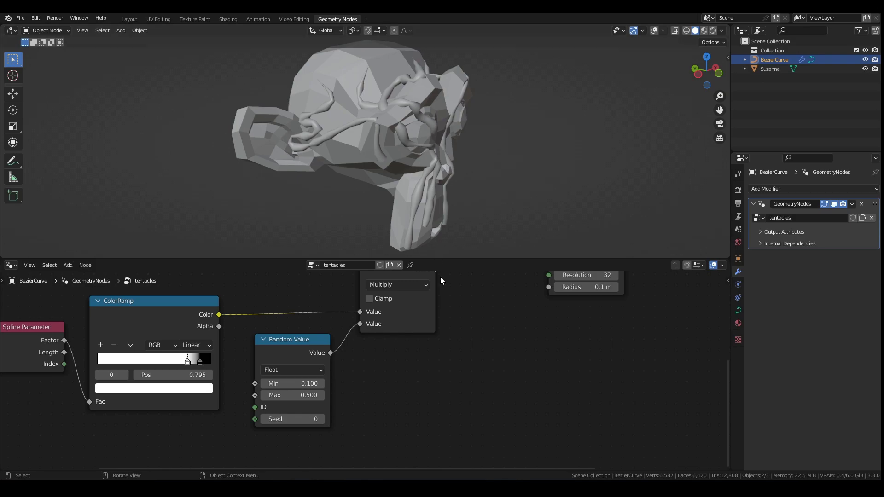
scroll(357, 353, "down", 2)
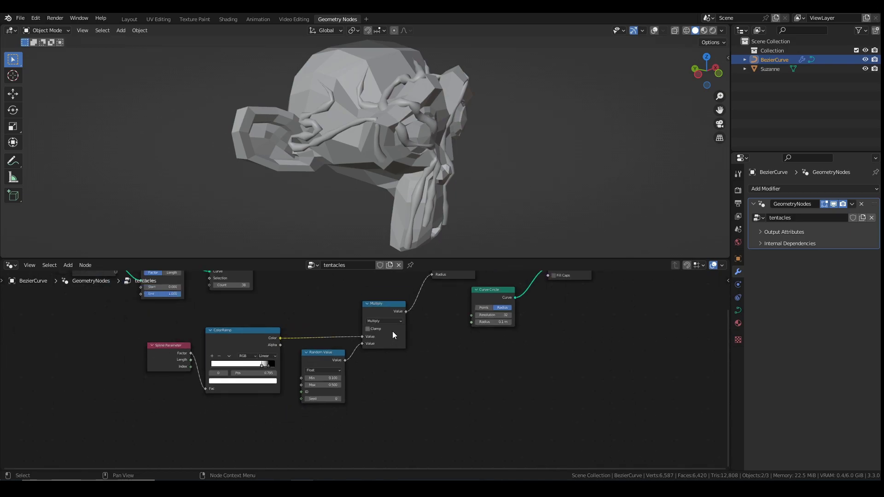
- Shift the Multiply, Set Curve Radius, Curve Circle, Curve to Mesh and Group Output nodes farther along to open space in the node tree
middle_click_drag(391, 329, 410, 363)
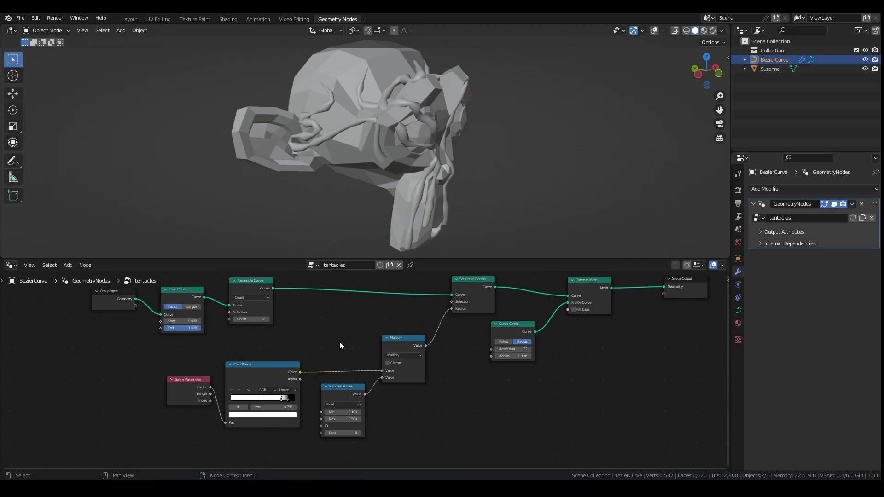
scroll(341, 345, "down", 1)
key("KP_1")
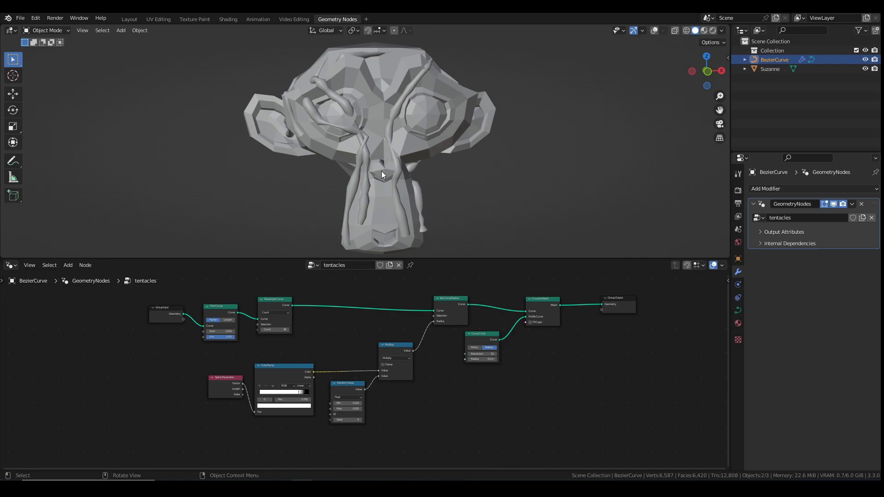
left_click_drag(186, 358, 398, 422)
key("g")
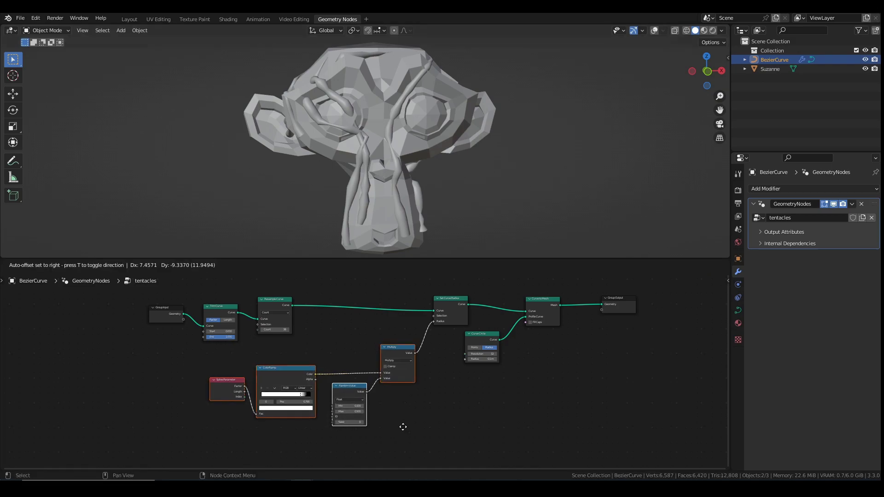
left_click(403, 427)
scroll(428, 410, "down", 2)
left_click_drag(408, 297, 537, 369)
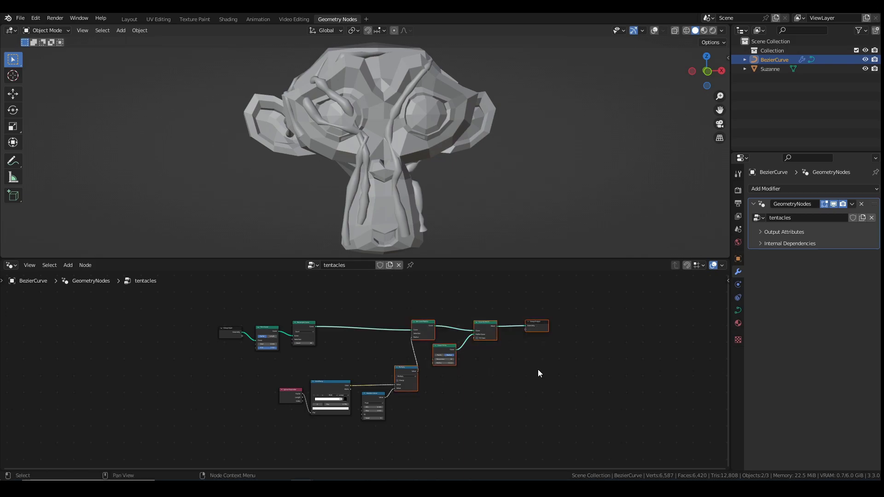
key("g")
left_click(615, 375)
- Move the Spline Parameter, ColorRamp and Random Value nodes closer to Multiply, and pull Group Input, Trim Curve and Resample Curve away from Set Curve Radius
left_click_drag(280, 371, 389, 427)
key("g")
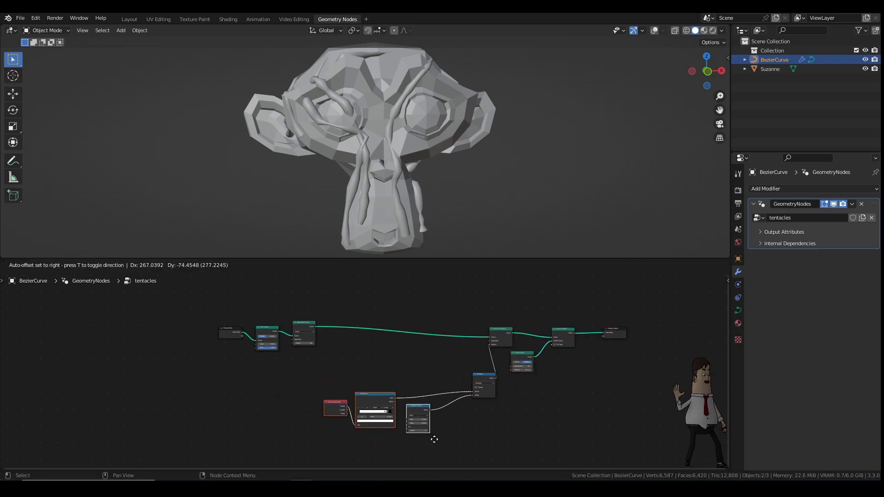
left_click(464, 443)
left_click_drag(215, 311, 325, 360)
key("g")
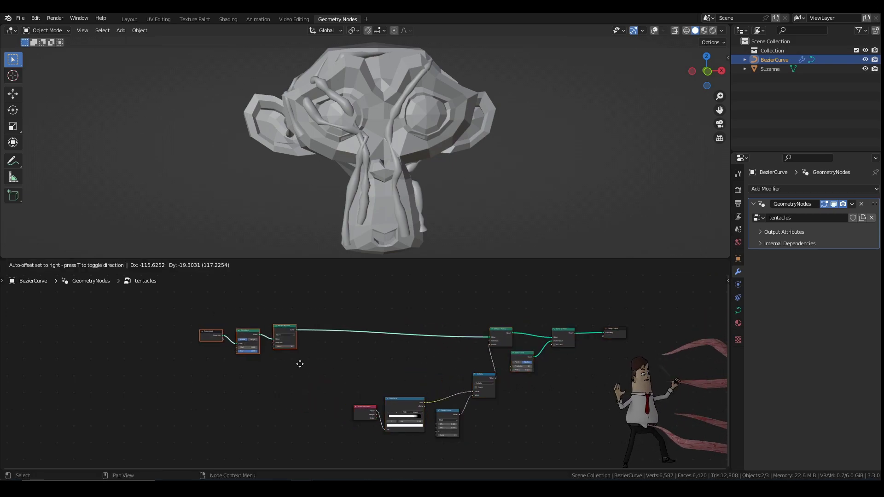
left_click(279, 361)
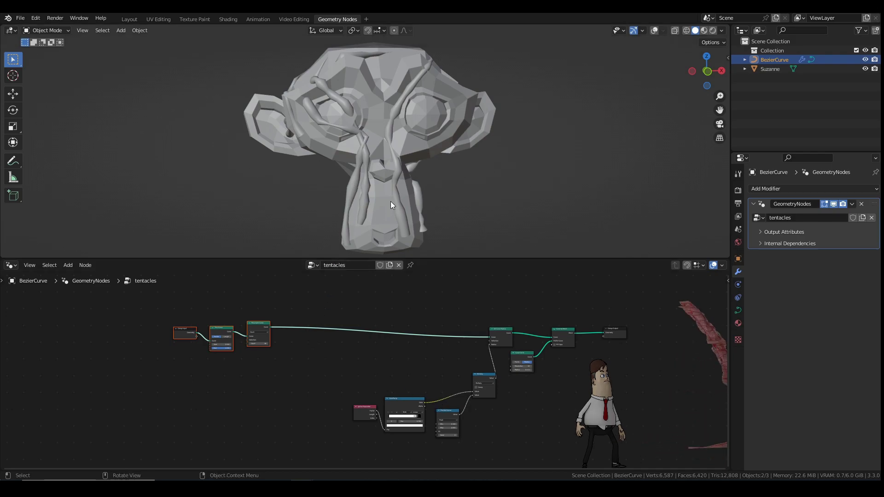
- Insert a Capture Attribute node on the link between Resample Curve and Set Curve Radius
scroll(230, 331, "up", 2)
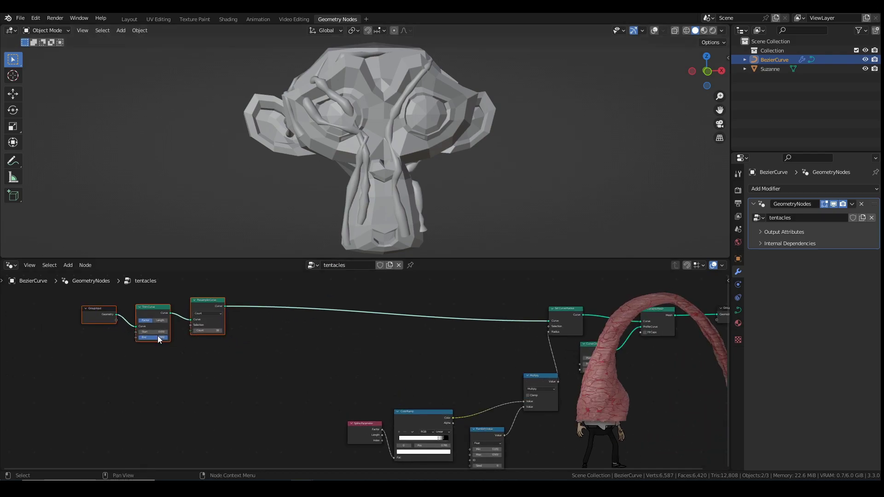
left_click_drag(158, 337, 248, 330)
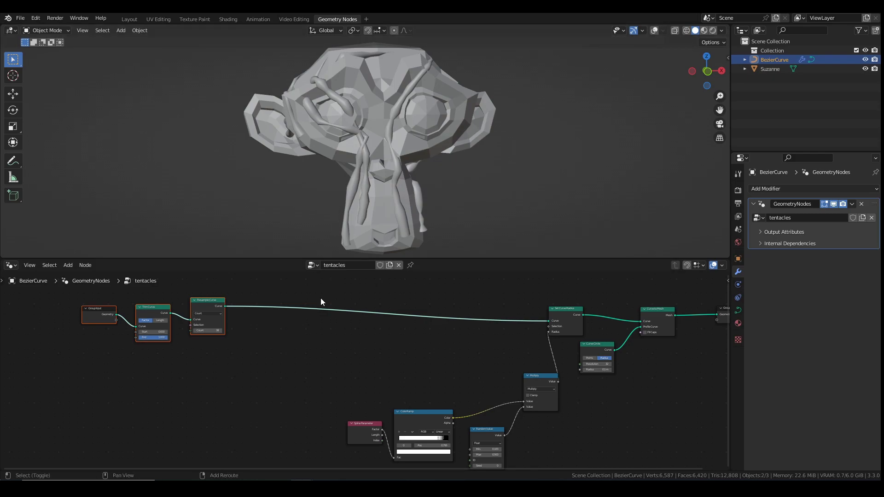
key("shift+a")
key("shift+a")
left_click(267, 284)
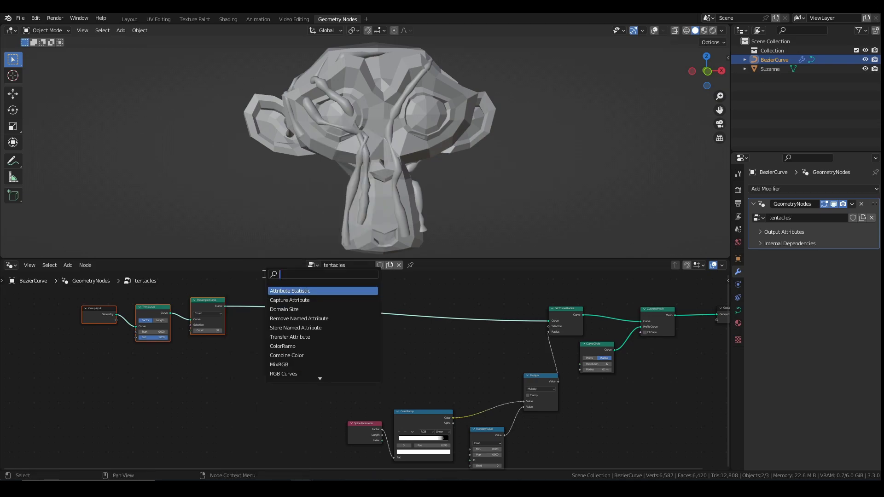
type("capture")
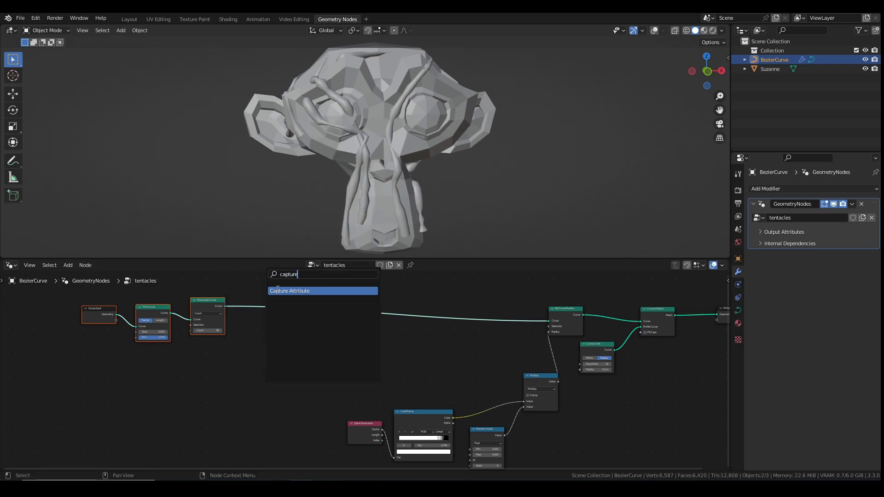
left_click(278, 290)
left_click(278, 304)
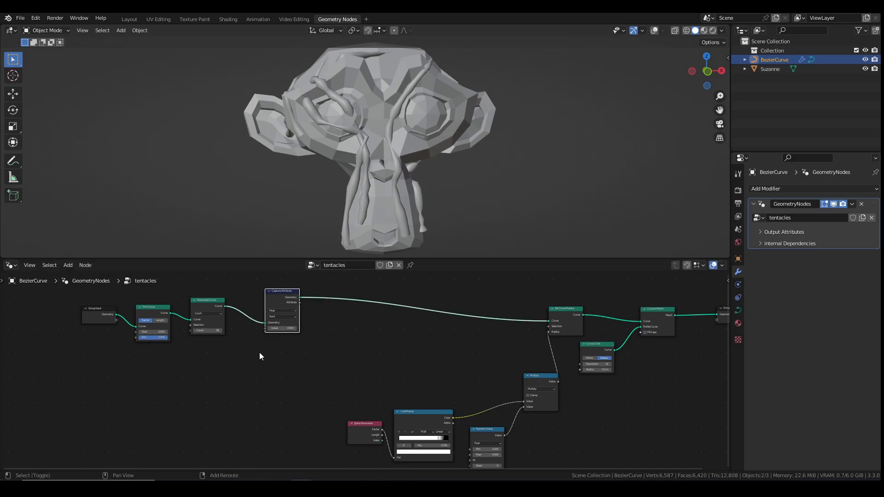
- Add an ID node below Resample Curve and connect its output to the Capture Attribute node's Value
key("shift+a")
left_click(226, 276)
type("ID")
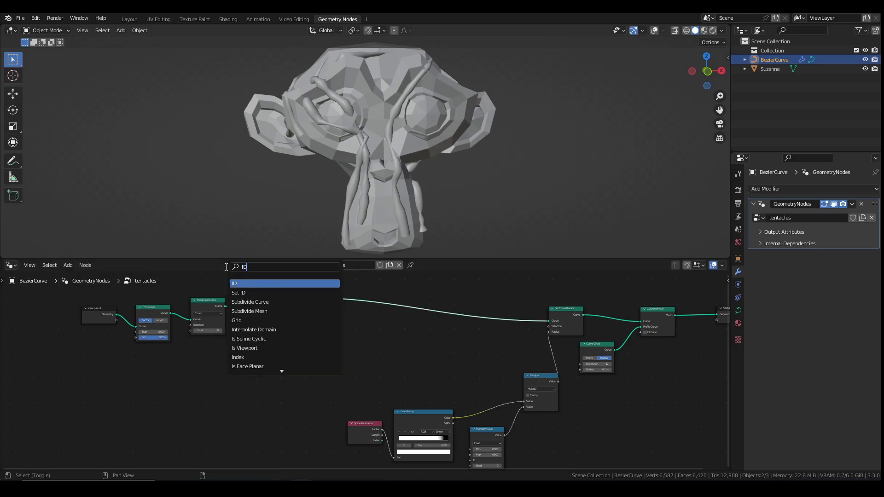
left_click(235, 282)
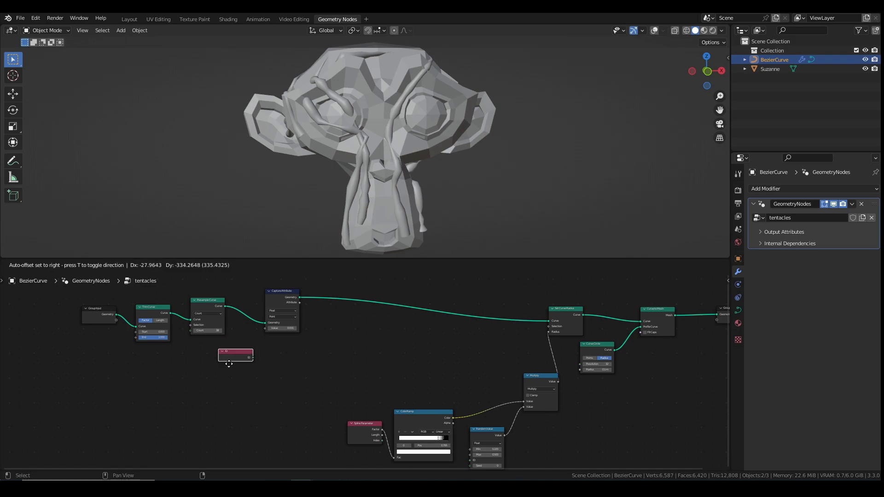
scroll(276, 352, "up", 2)
middle_click_drag(287, 352, 303, 362)
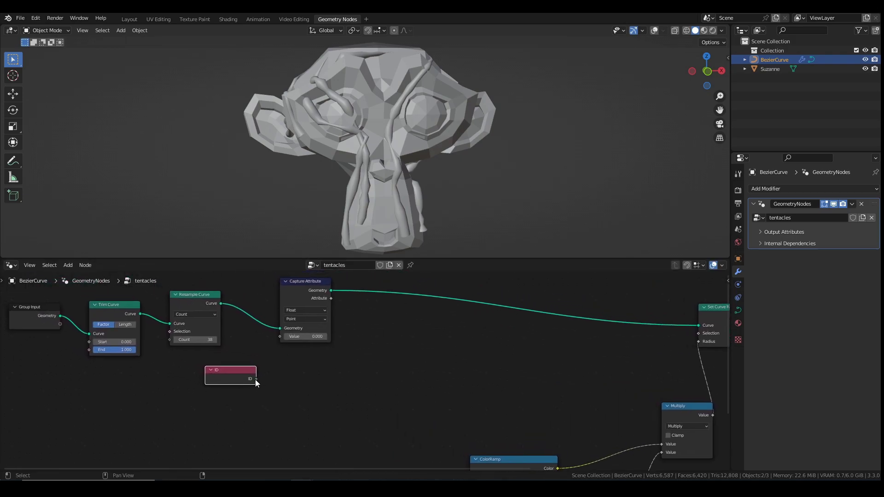
left_click_drag(255, 380, 280, 337)
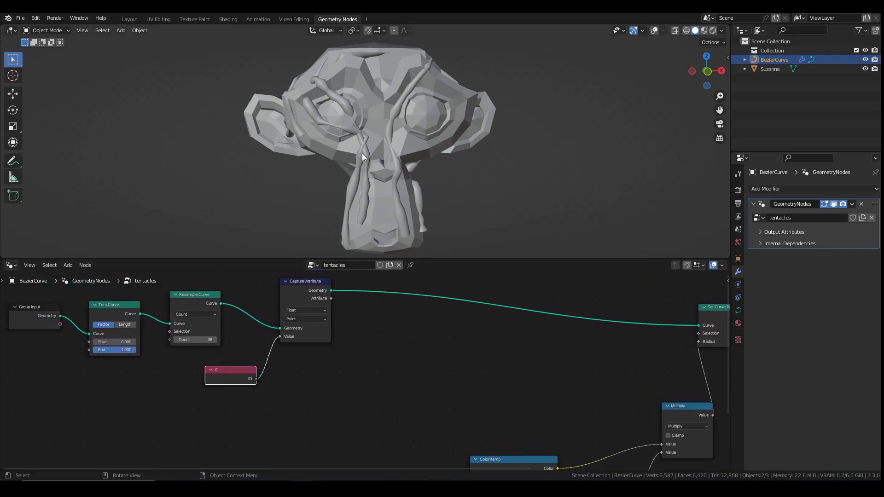
- Set the Capture Attribute node to Integer data on the Spline domain, and connect the ID output to its Value input
left_click(311, 311)
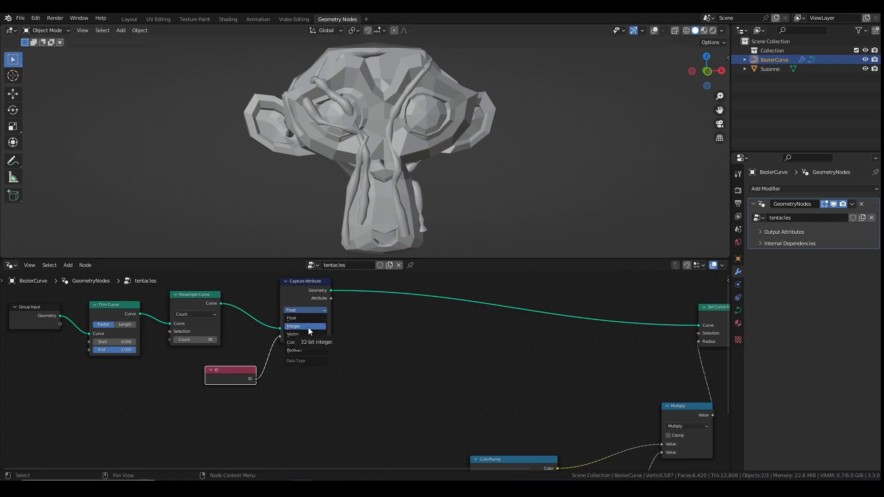
left_click(308, 327)
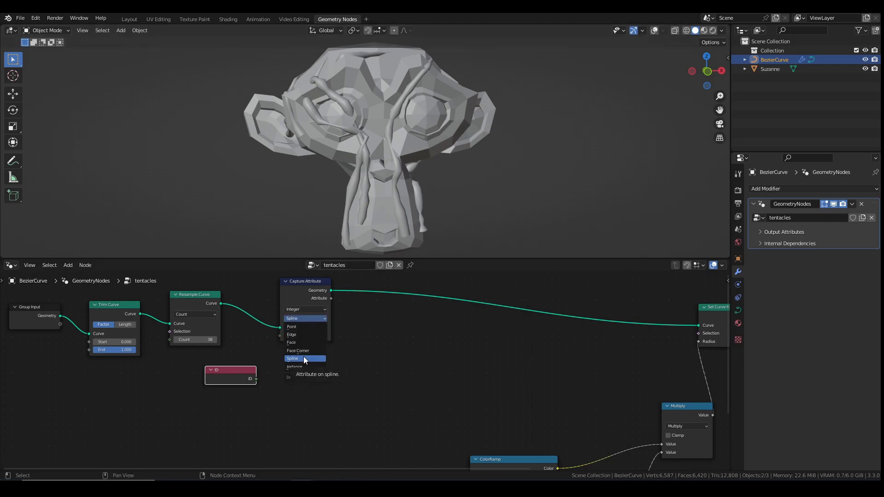
left_click(303, 359)
left_click_drag(256, 378, 281, 336)
- Rearrange the Spline Parameter, ColorRamp and Random Value nodes so that Random Value sits clear below the ColorRamp
scroll(346, 357, "down", 2)
middle_click_drag(346, 355, 297, 322)
left_click_drag(298, 326, 374, 384)
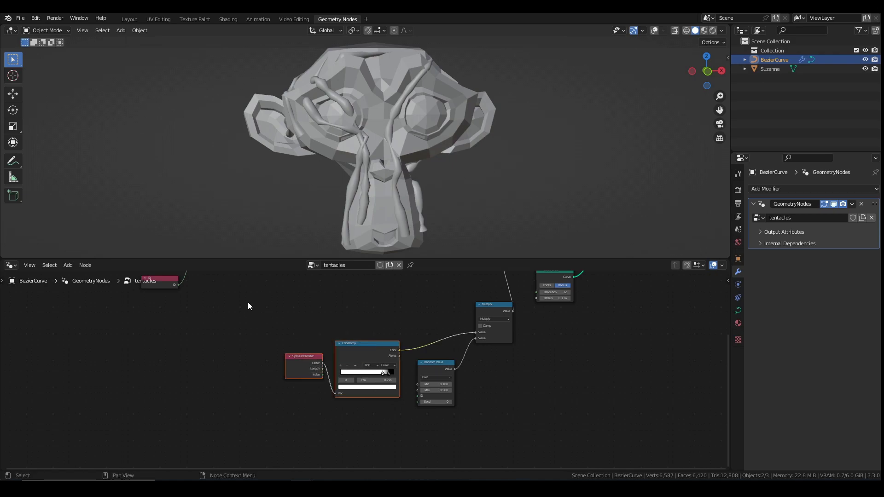
left_click_drag(247, 302, 433, 419)
key("g")
left_click(396, 424)
left_click_drag(237, 335, 357, 405)
key("g")
left_click(366, 354)
middle_click_drag(328, 391, 323, 431)
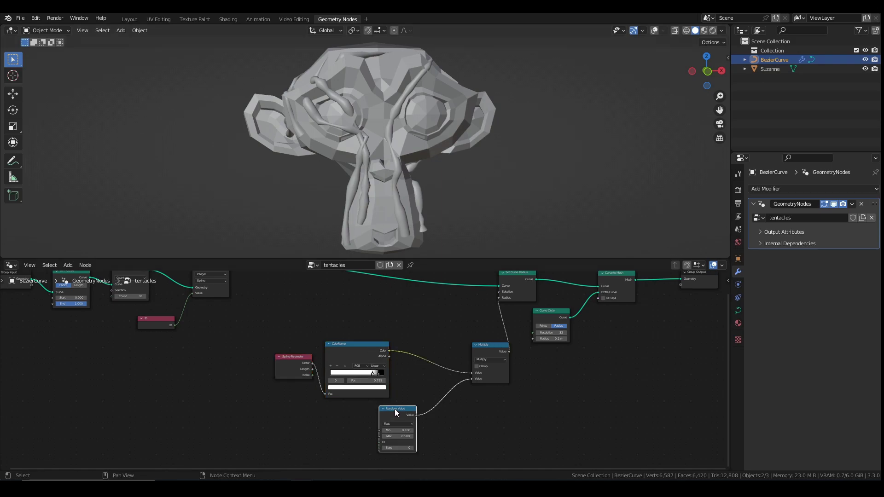
- Duplicate the Random Value node and connect the copy's Value output to the original node's Min input
key("shift+d")
left_click(354, 416)
left_click_drag(355, 416, 379, 430)
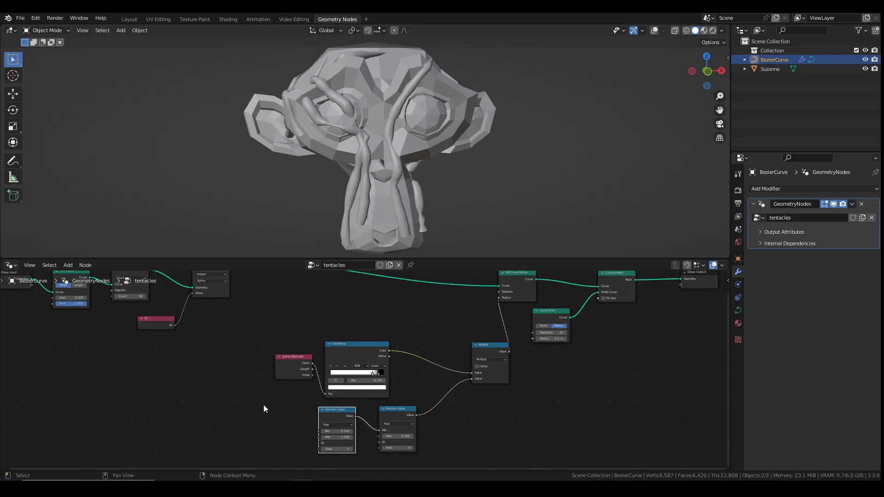
- Connect Capture Attribute's Attribute output to the duplicated Random Value node's ID, and set that node's Max to 0.900 and Min to 0.010
key("Home")
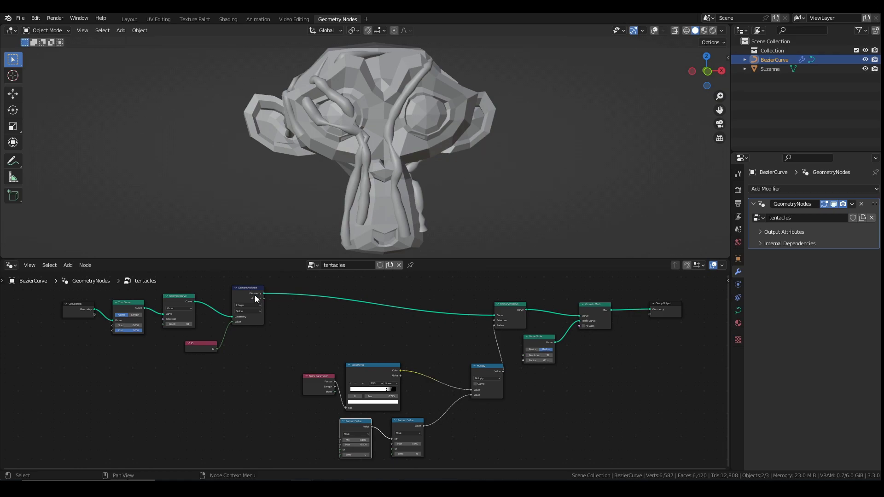
left_click_drag(263, 298, 336, 449)
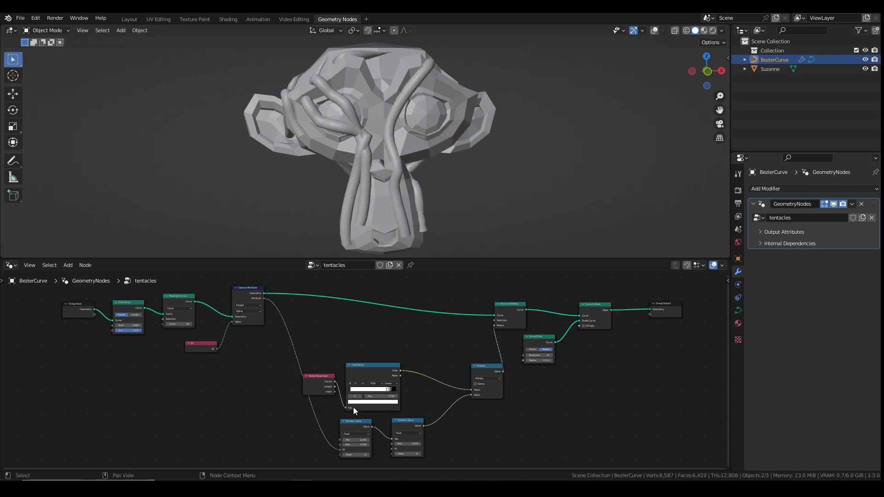
middle_click_drag(352, 407, 352, 343)
scroll(359, 362, "up", 3)
mouse_move(344, 365)
left_mouse_down()
mouse_move(364, 366)
mouse_move(342, 366)
left_mouse_up()
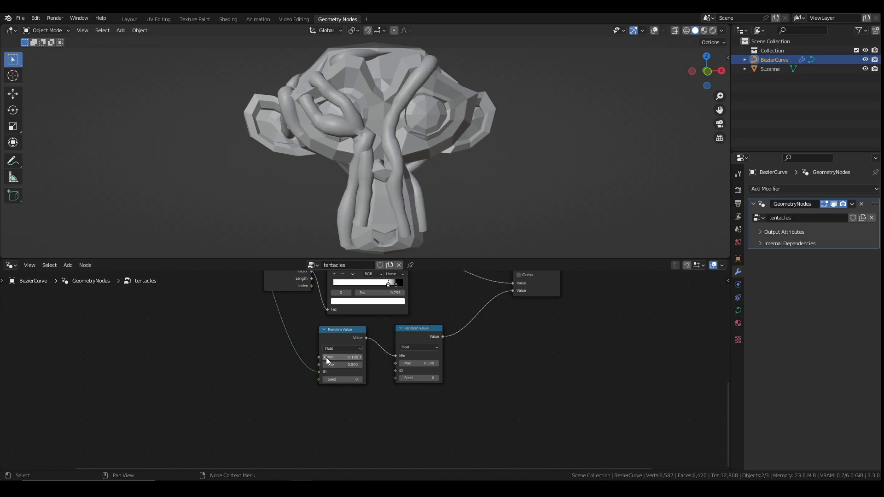
left_click(324, 358)
left_click_drag(353, 357, 355, 357)
- Raise the duplicated Random Value node's Seed to 7 and check the tentacle thickness variation around the monkey head
left_click(360, 380)
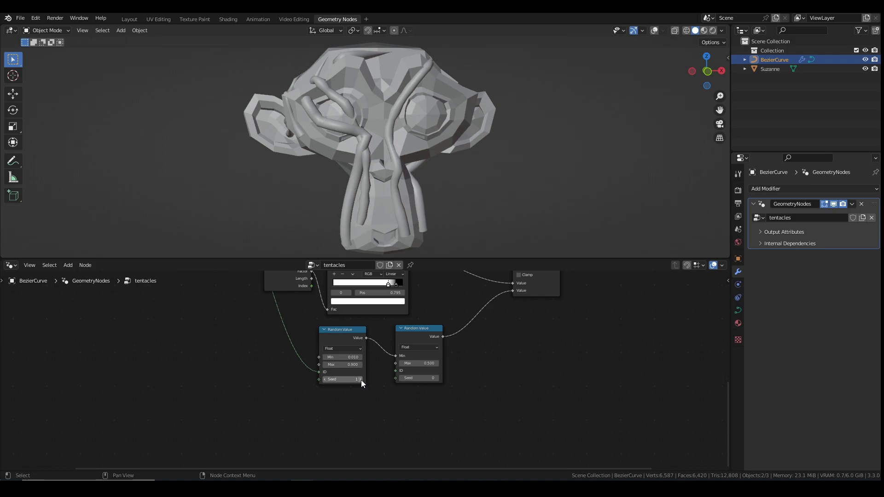
left_click(361, 380)
left_click(361, 380)
left_click(361, 380)
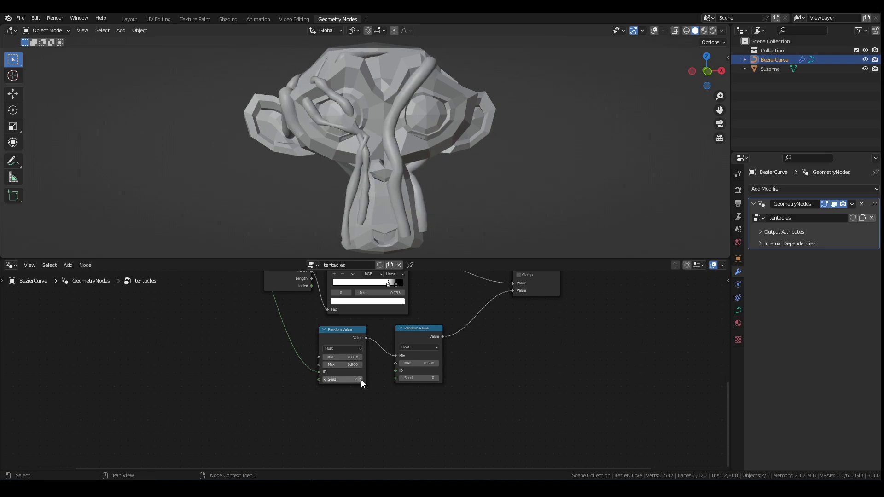
left_click(360, 380)
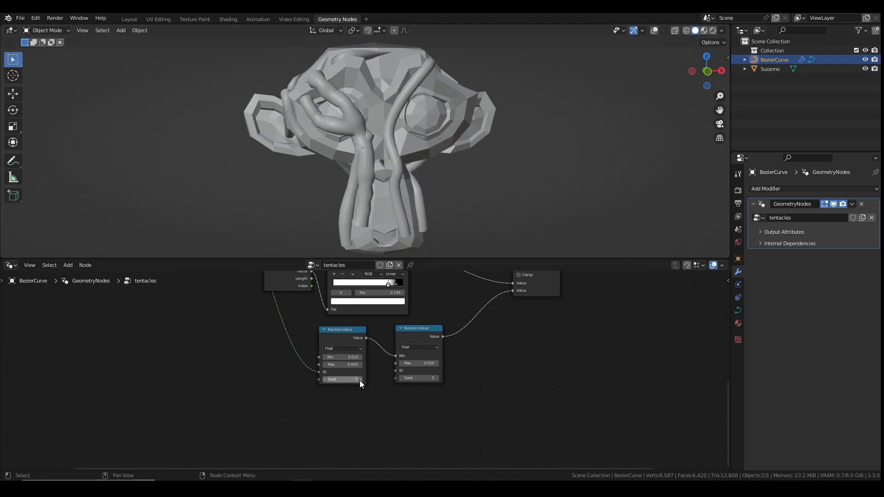
left_click(361, 379)
left_click(361, 380)
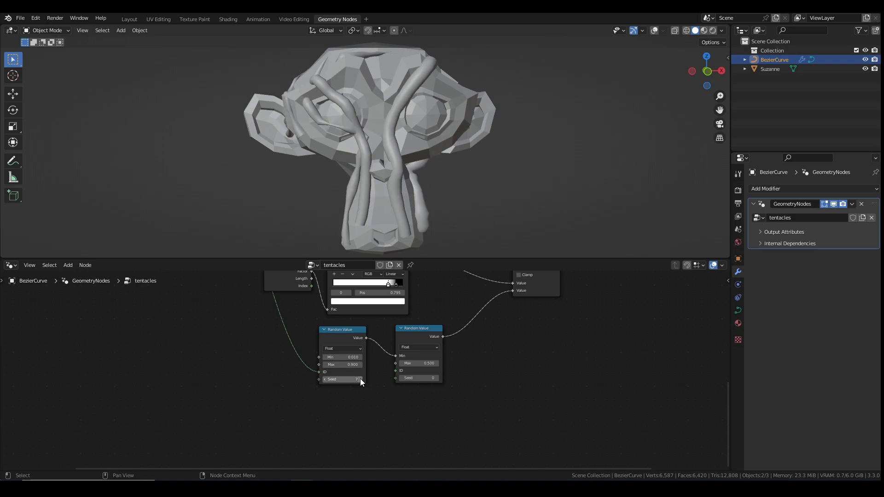
middle_click_drag(446, 126, 396, 180)
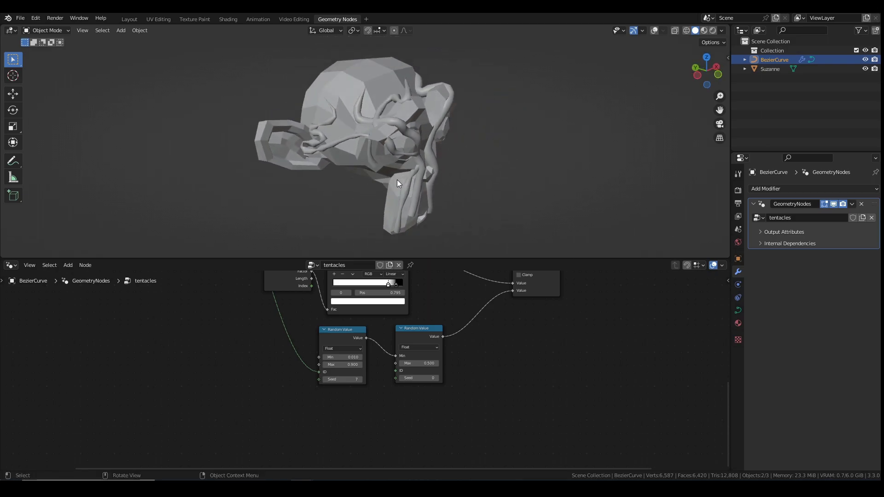
- Expose the Trim Curve node's Start and End as Group Input sockets, and test the End value in the modifier settings
key("Home")
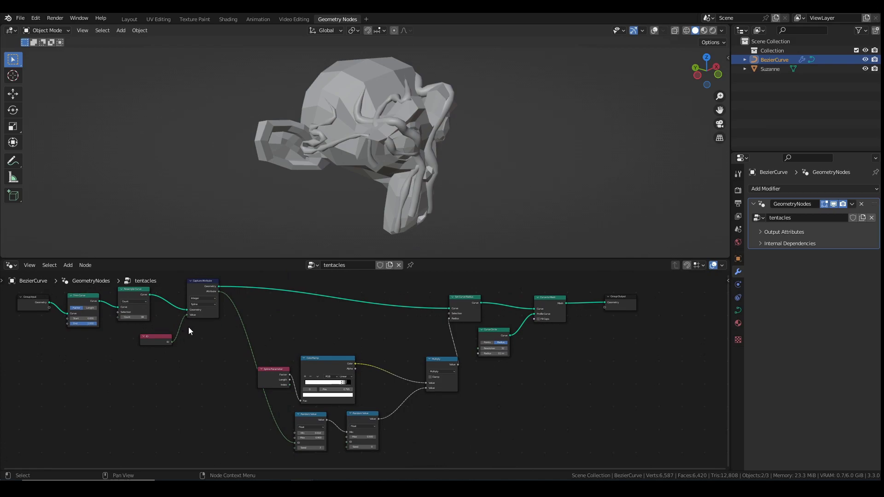
middle_click_drag(189, 327, 324, 366)
scroll(236, 351, "up", 2)
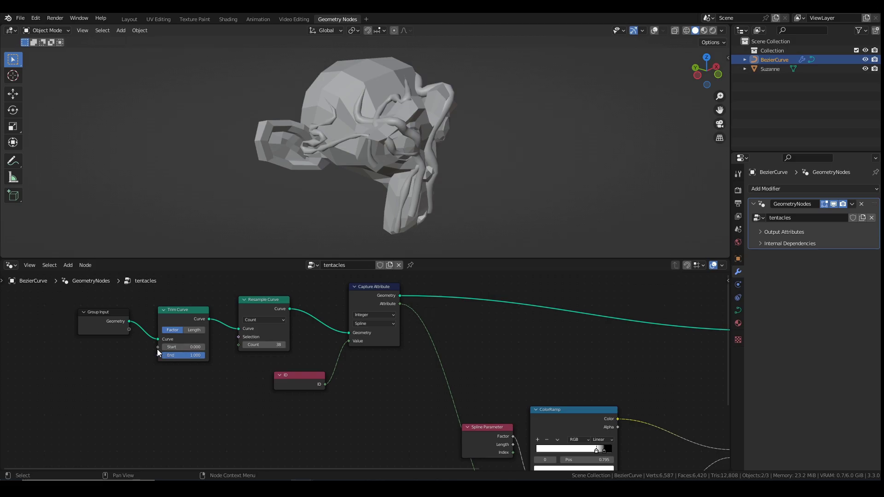
left_click(101, 312)
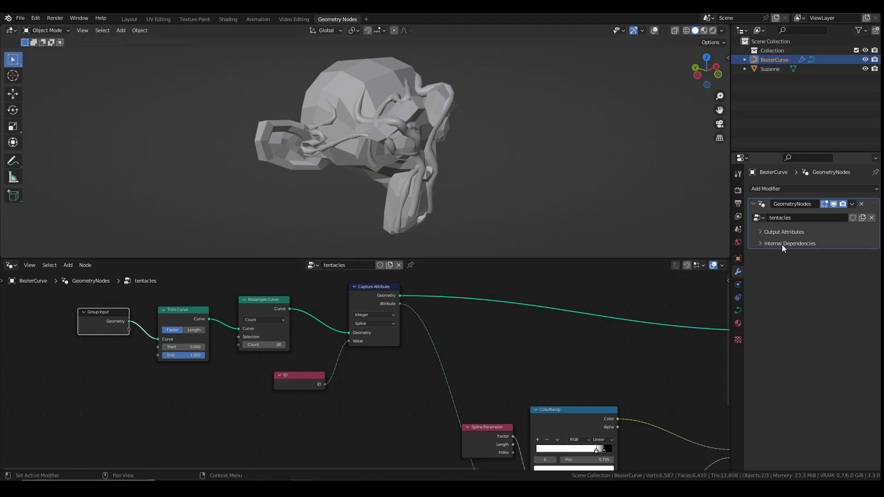
left_click(765, 232)
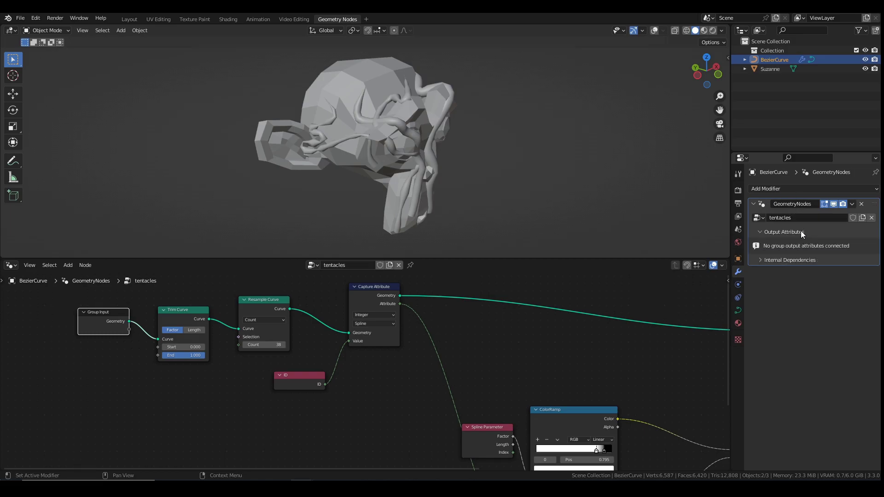
left_click_drag(157, 347, 129, 329)
left_click_drag(158, 356, 131, 337)
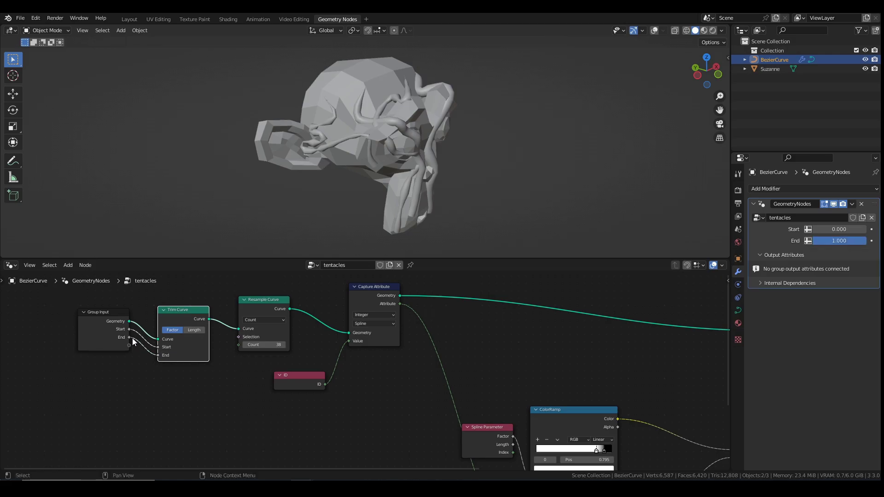
left_click_drag(852, 244, 839, 244)
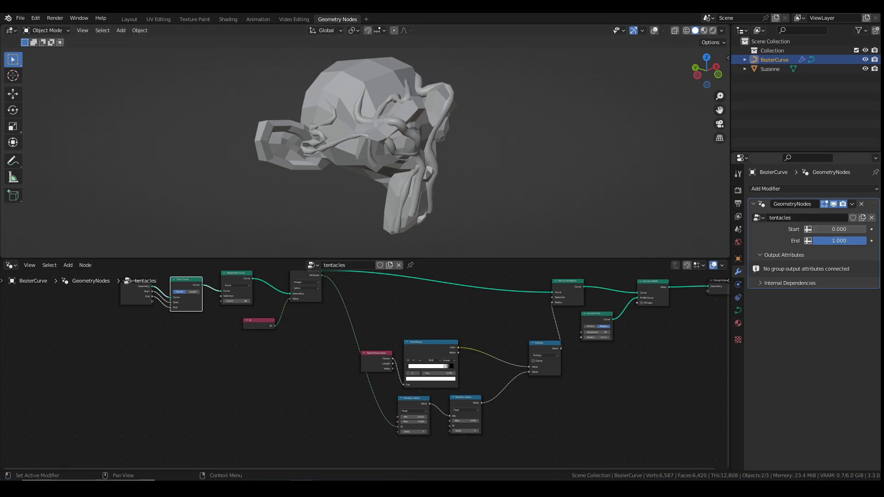
- Test the trim by lowering the modifier's End to 0.144, and switch the Resample Curve node's mode to Length
left_click_drag(847, 241, 803, 241)
middle_click_drag(442, 215, 421, 228)
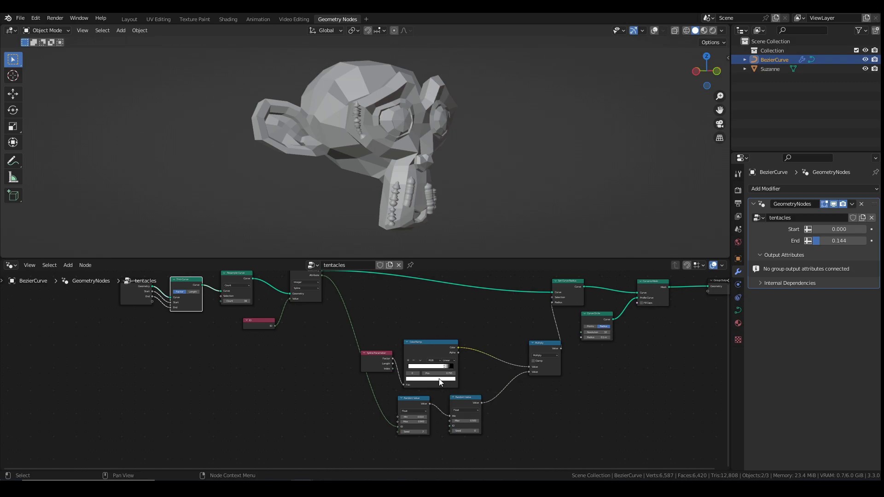
mouse_move(437, 388)
middle_click_drag(316, 301, 428, 342)
scroll(410, 346, "up", 3)
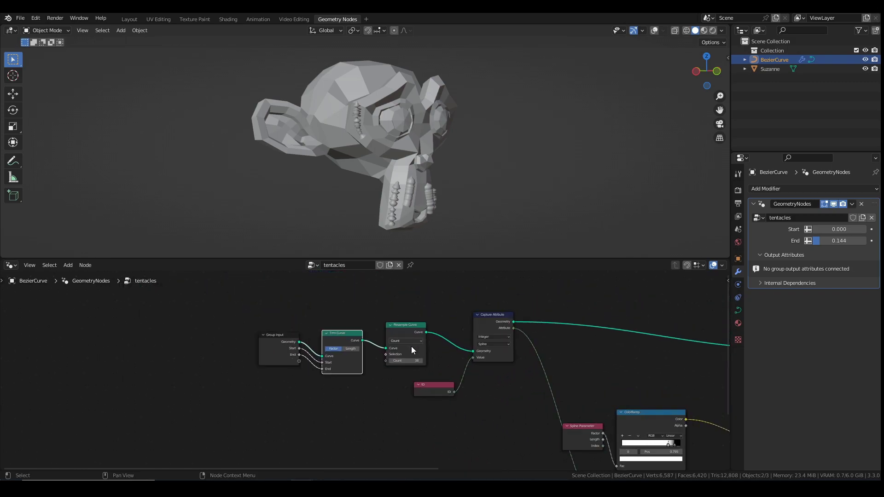
left_click(408, 321)
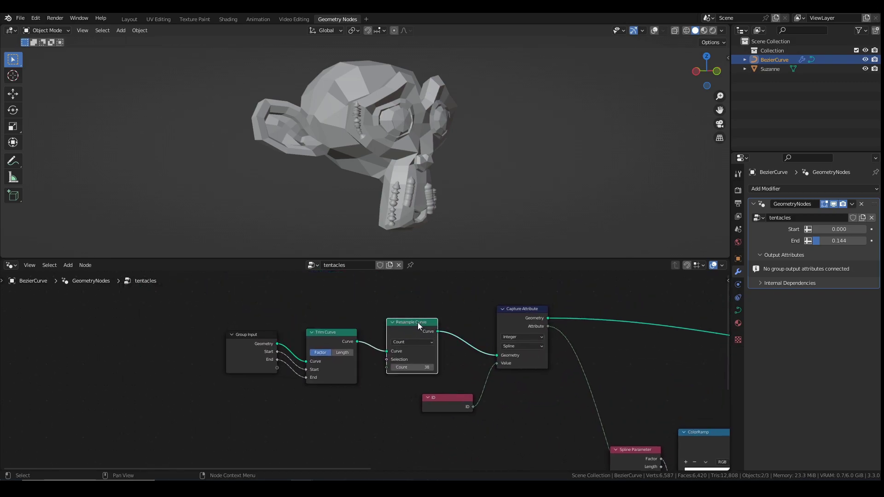
left_click(418, 343)
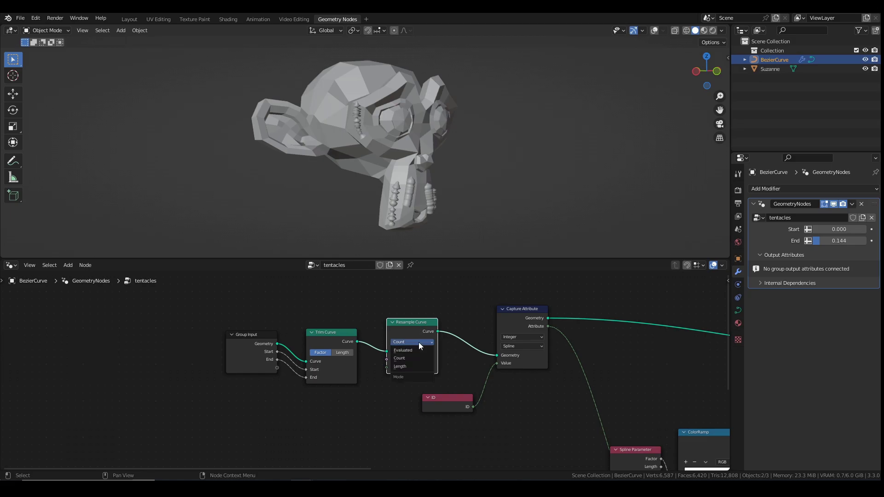
left_click(410, 366)
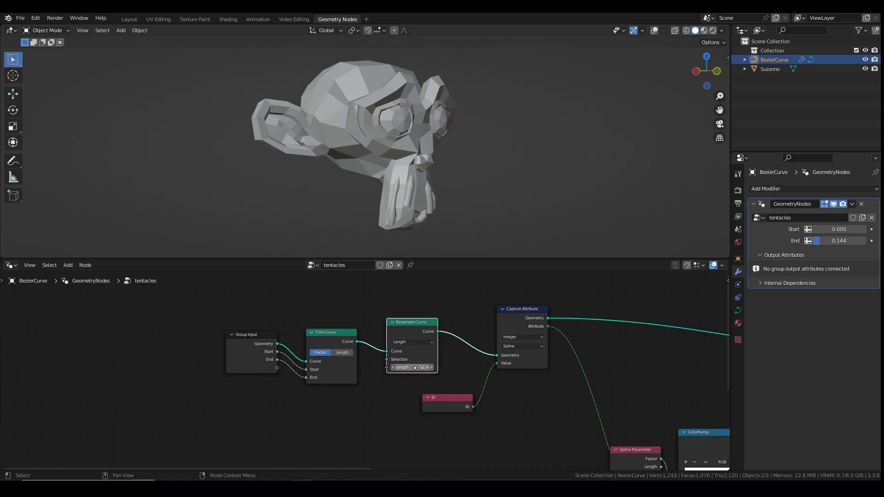
- Return the modifier's End to 1.000 and fine-tune the Resample Curve node's Length for smoother tentacles
left_click_drag(829, 240, 883, 240)
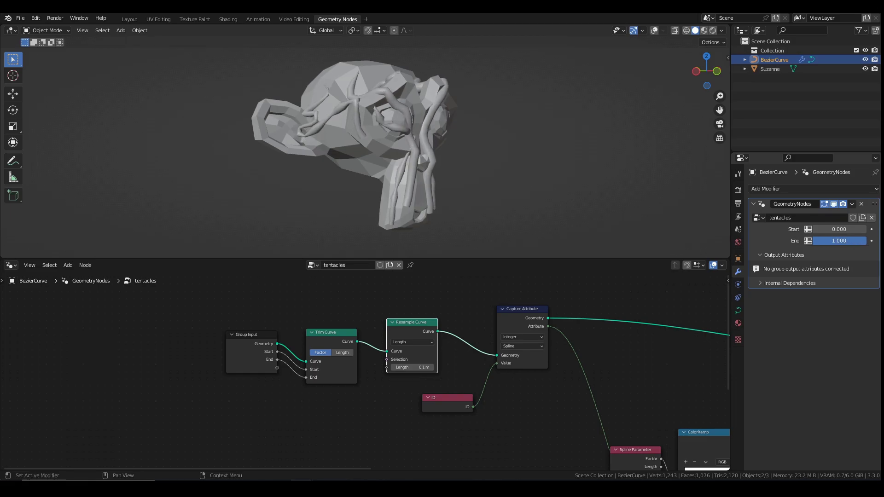
middle_click_drag(349, 156, 373, 148)
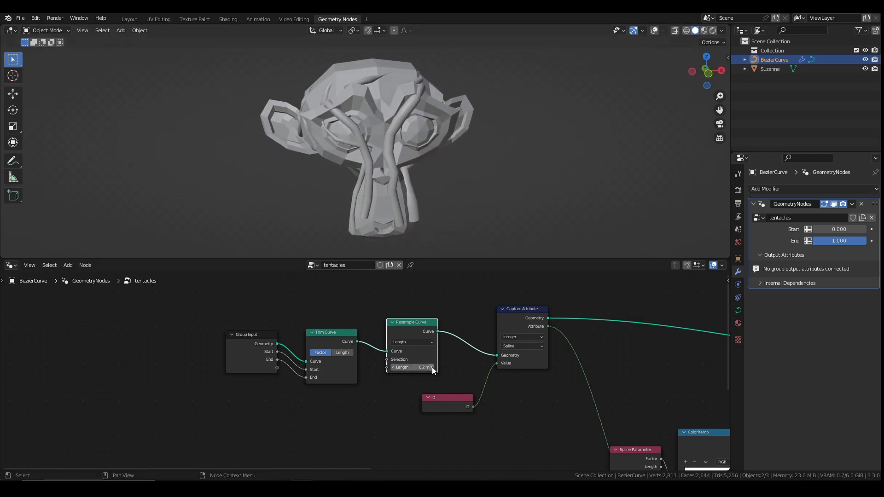
mouse_move(855, 239)
left_mouse_down()
mouse_move(809, 239)
mouse_move(854, 239)
left_mouse_up()
- Shift the Group Output node away and insert a Set Material node between Realize Instances and Group Output
scroll(536, 347, "down", 2)
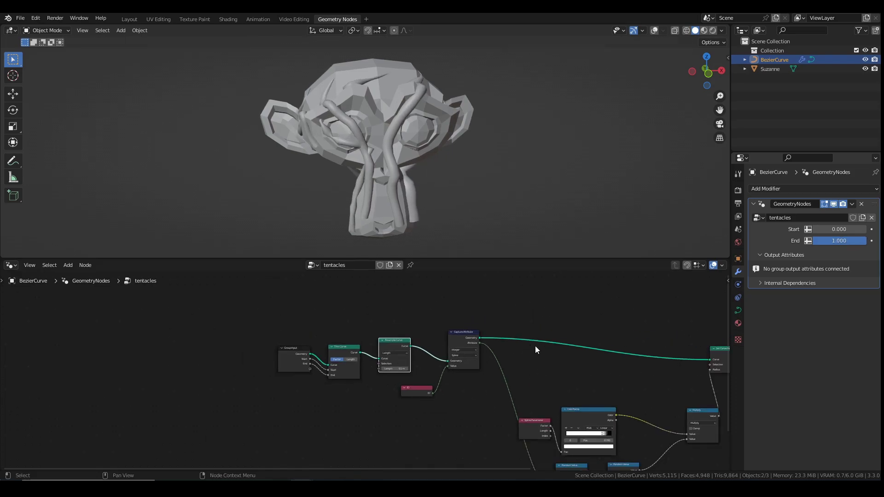
middle_click_drag(537, 347, 153, 329)
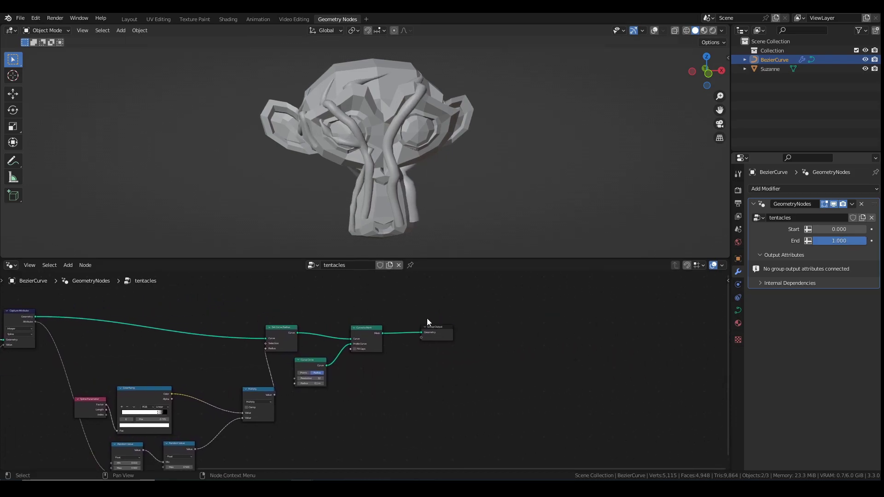
left_click_drag(433, 327, 538, 323)
key("shift+a")
left_click(394, 273)
type("set")
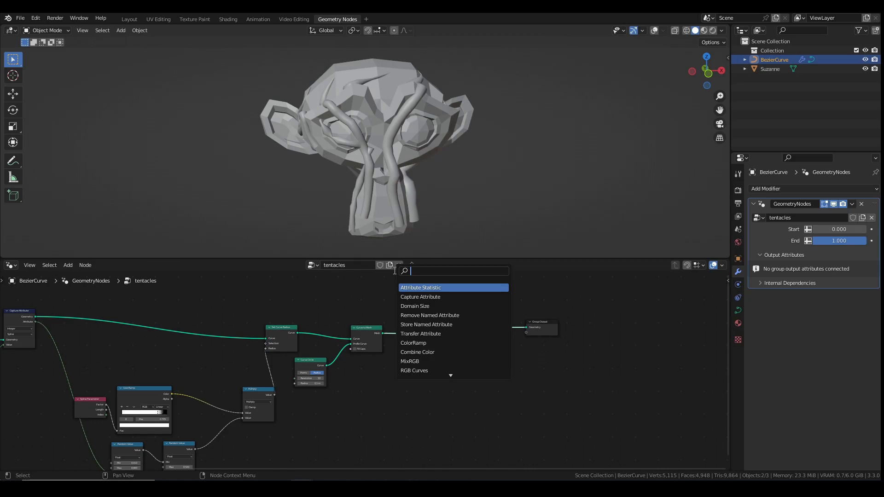
type(" mater")
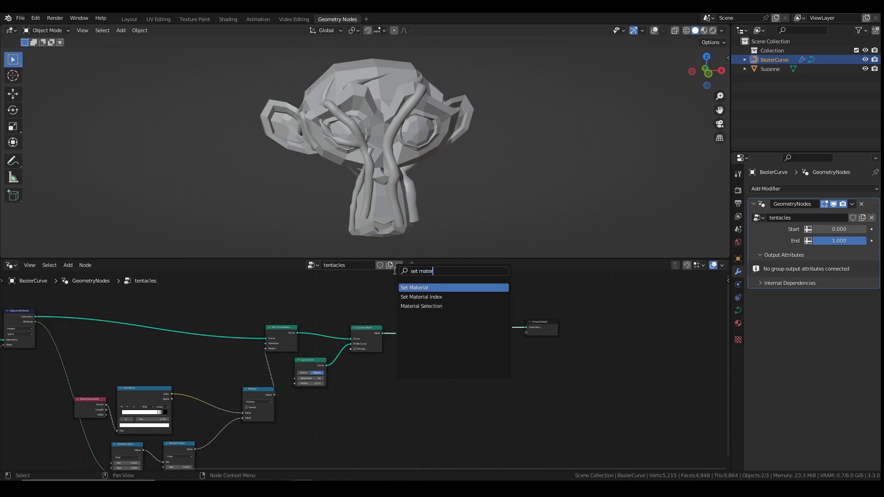
left_click(415, 287)
left_click(482, 327)
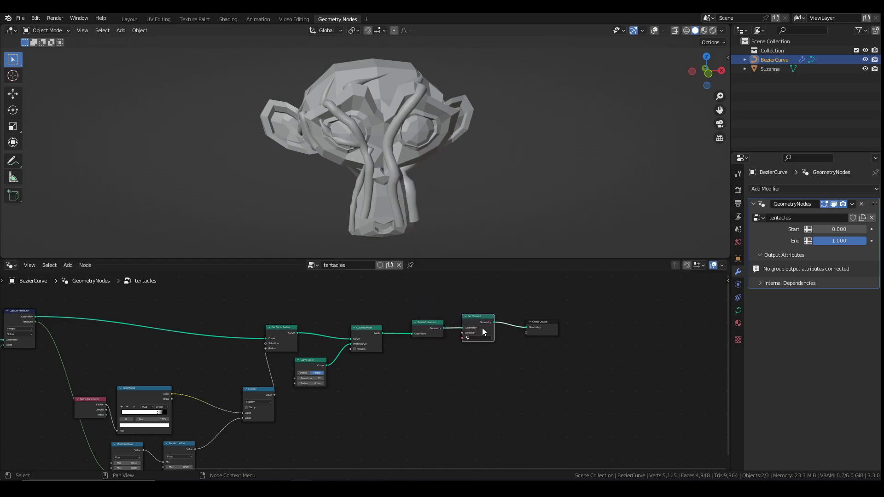
- Add a new material slot to the Bezier curve, with a bright green Base Color and the material name green
left_click(737, 323)
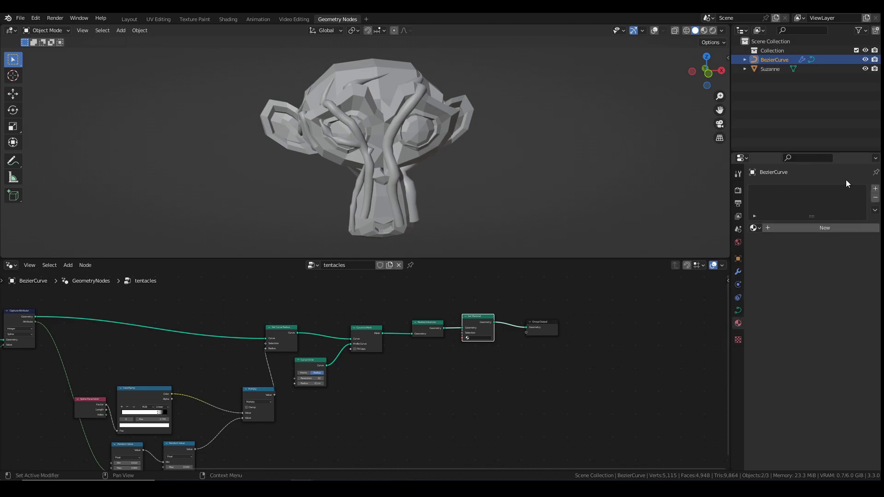
left_click(875, 190)
left_click(814, 227)
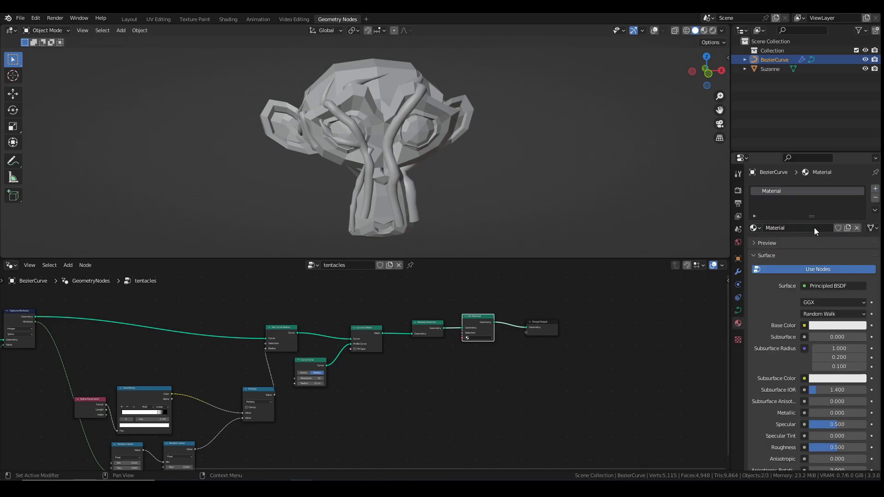
left_click(827, 326)
key("ctrl+v")
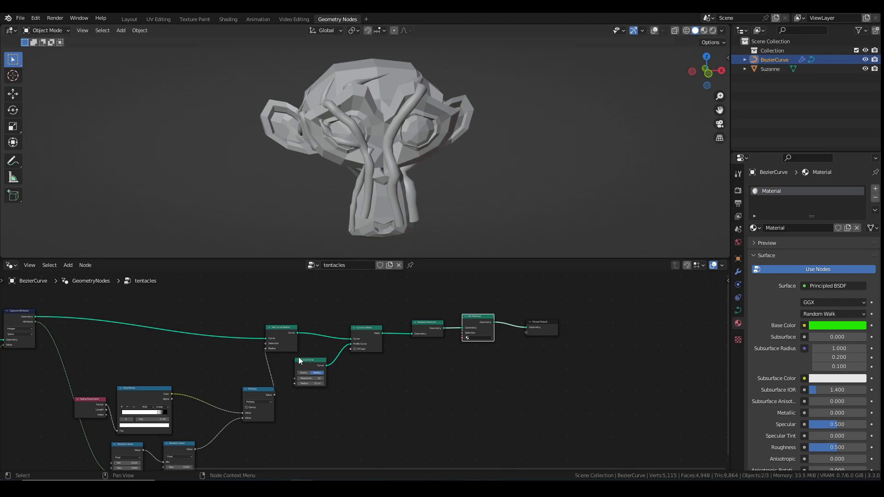
scroll(487, 332, "up", 2)
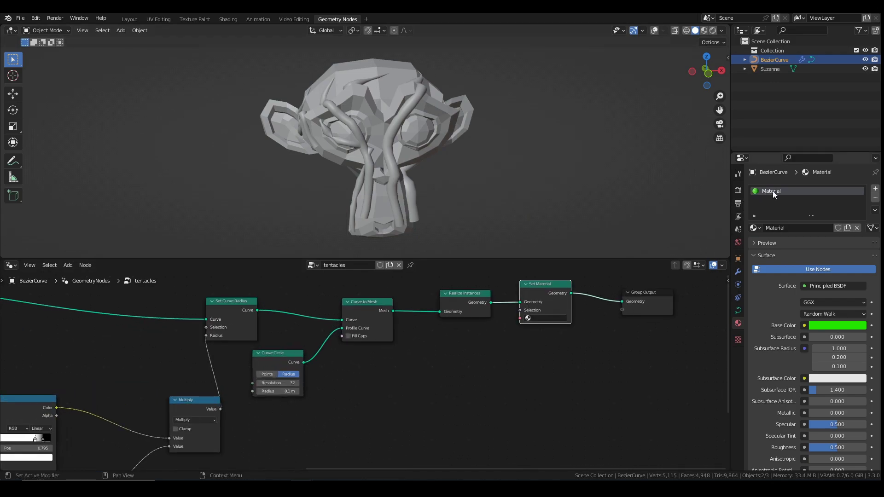
type("green")
key("Return")
- Assign the green material in the Set Material node and show the viewport in Material Preview shading
left_click(542, 319)
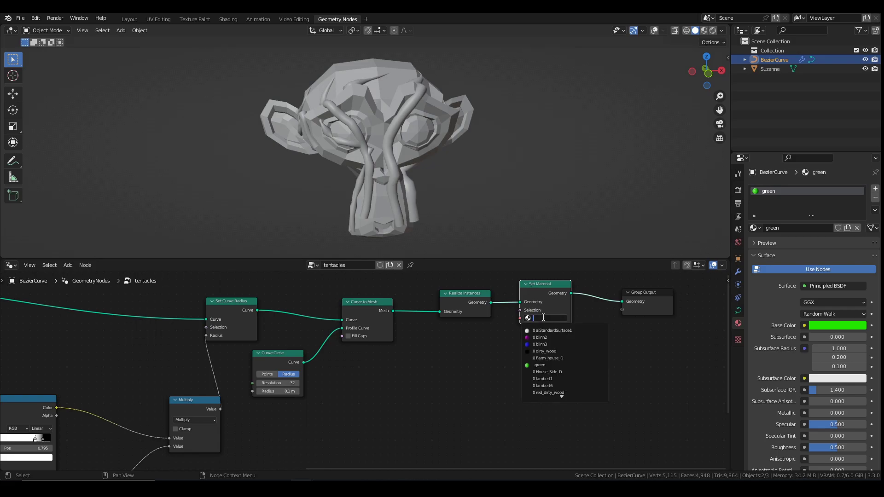
type("green")
key("Return")
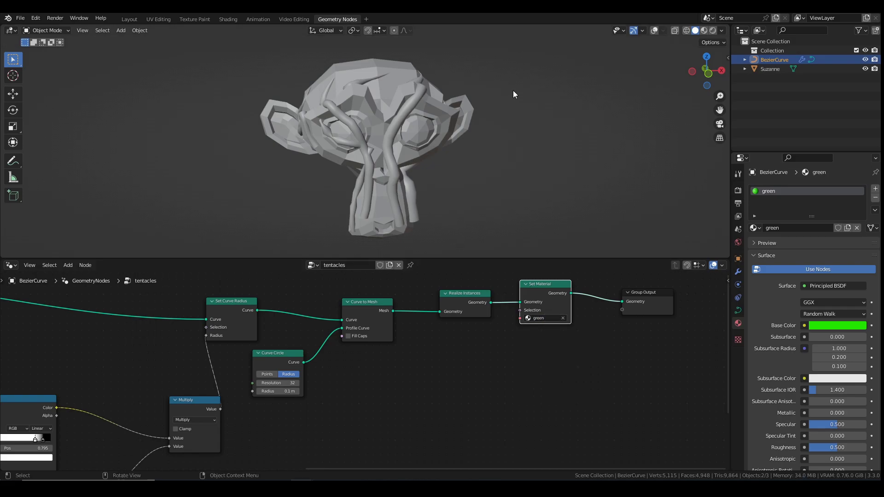
left_click(704, 30)
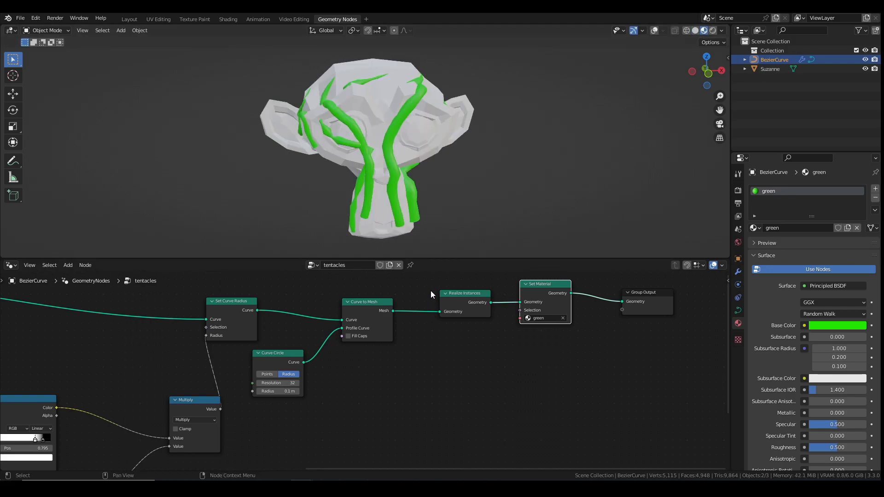
- Move the Realize Instances, Set Material and Group Output nodes away from Curve to Mesh to open a gap
scroll(422, 295, "down", 4)
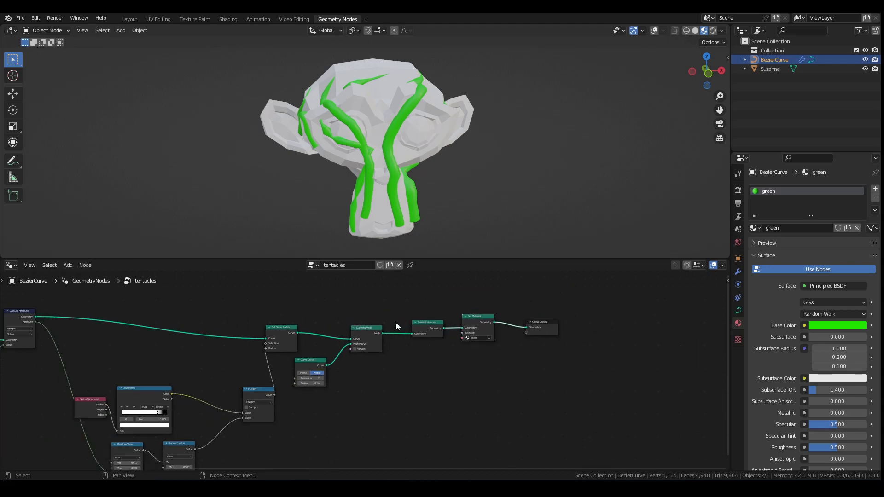
middle_click_drag(397, 329, 430, 324)
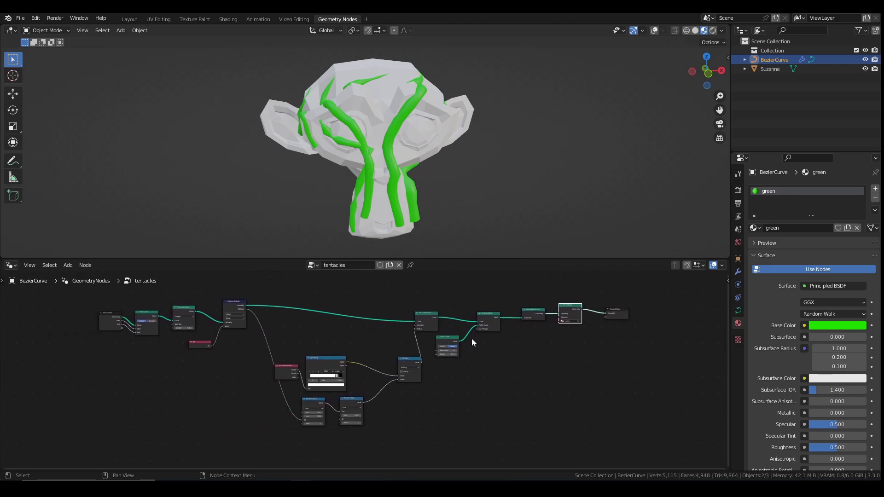
left_click_drag(531, 321, 578, 321)
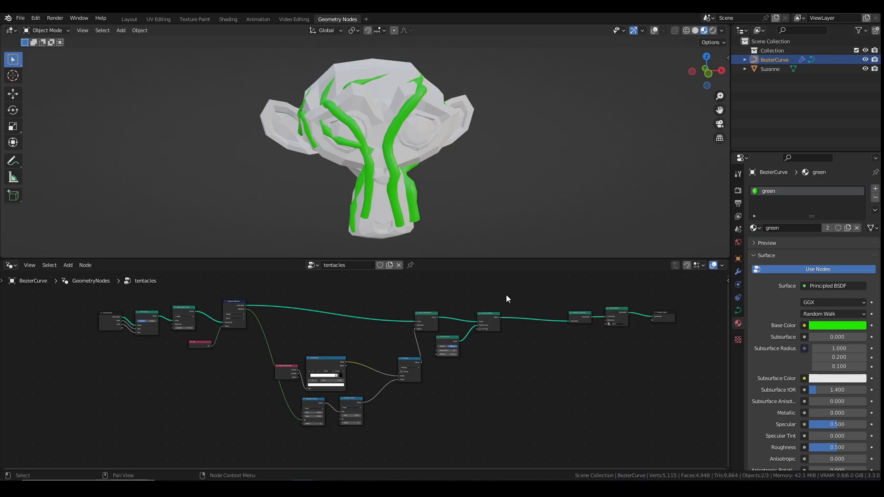
middle_click_drag(411, 172, 444, 173)
scroll(504, 300, "up", 4)
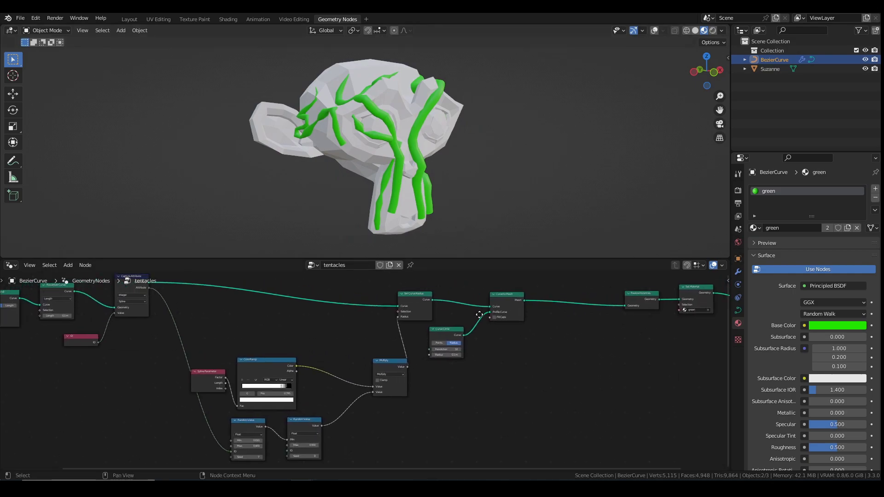
middle_click_drag(451, 302, 419, 319)
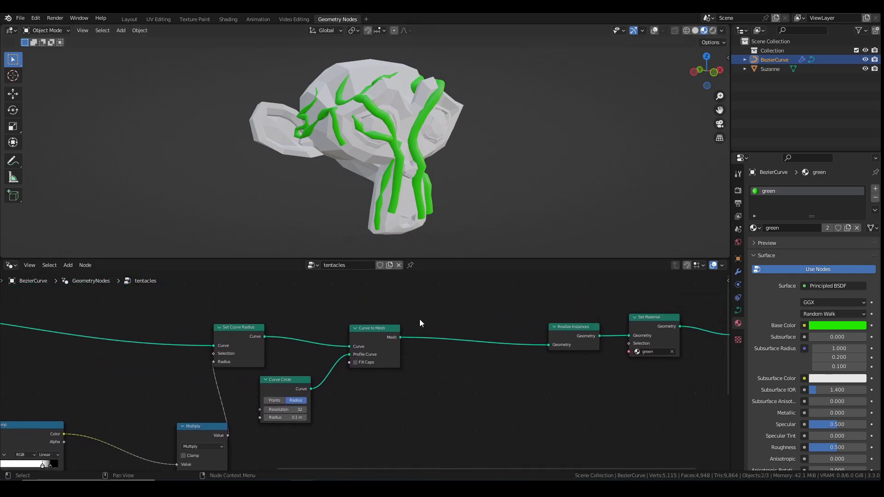
- Insert a Subdivision Surface node between Curve to Mesh and Realize Instances and raise its Level by one
key("shift+a")
left_click(397, 271)
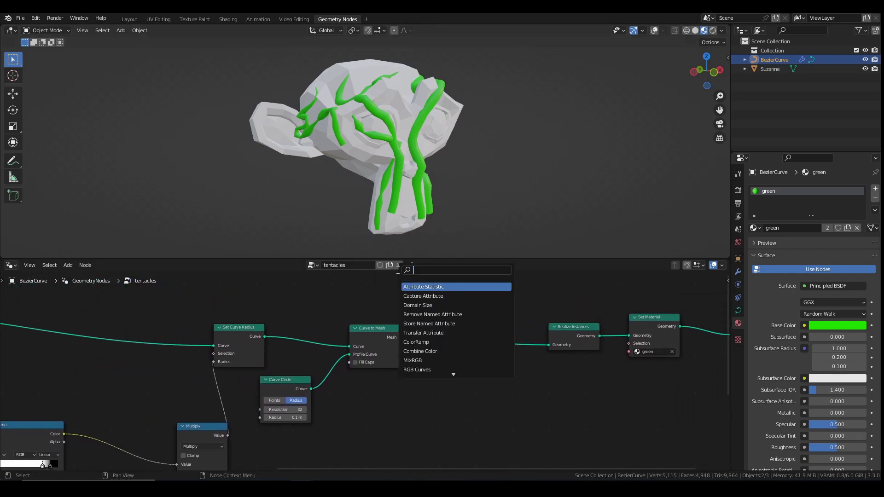
type("subd")
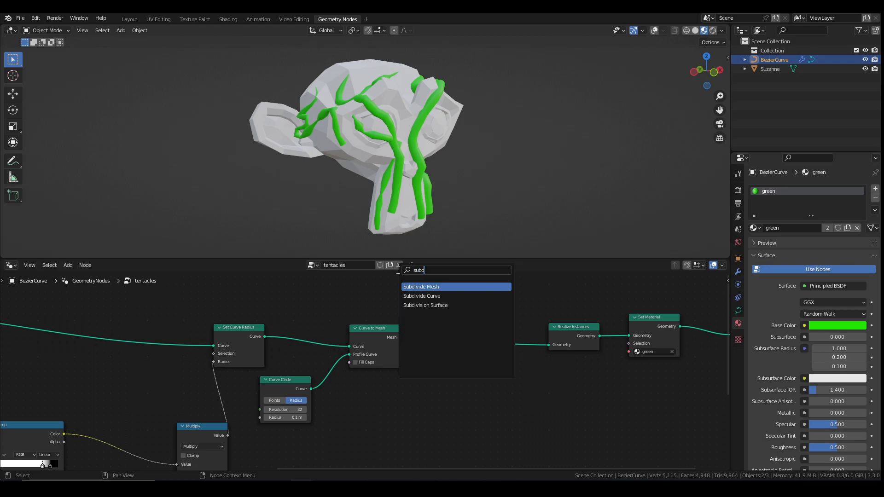
left_click(419, 305)
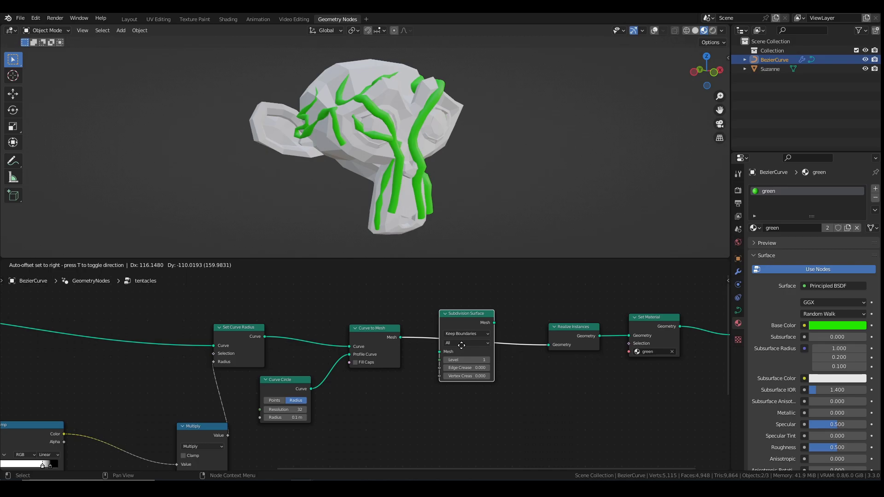
left_click(461, 345)
left_click(488, 360)
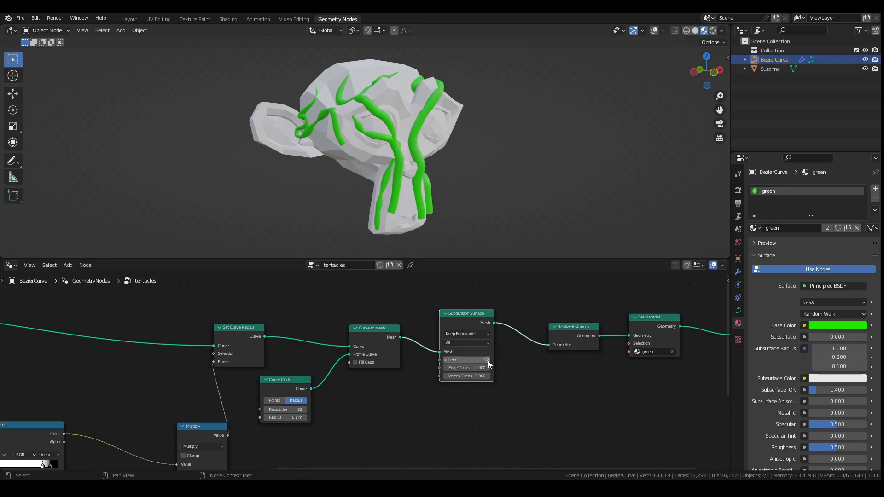
middle_click_drag(352, 158, 334, 159)
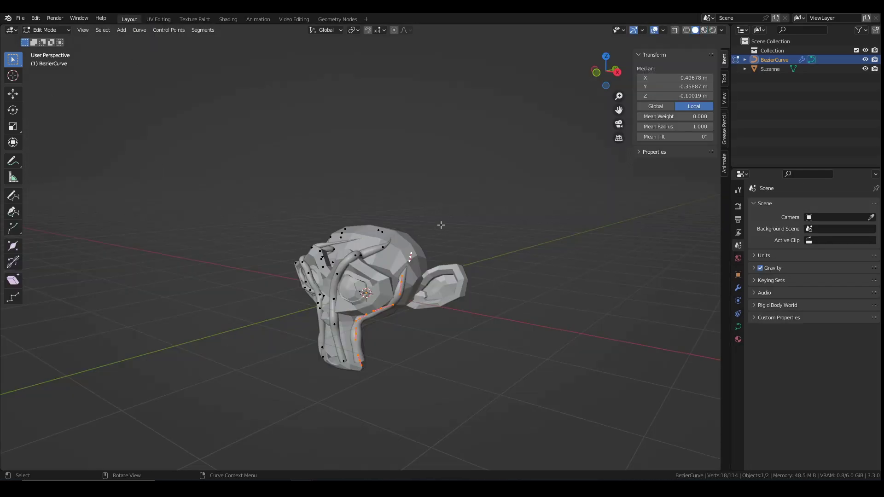
- Select the linked spline running from the forehead down past the nose in Edit Mode, and separate it into its own object
left_click(479, 205)
mouse_move(438, 244)
middle_mouse_down()
mouse_move(454, 247)
mouse_move(442, 247)
middle_mouse_up()
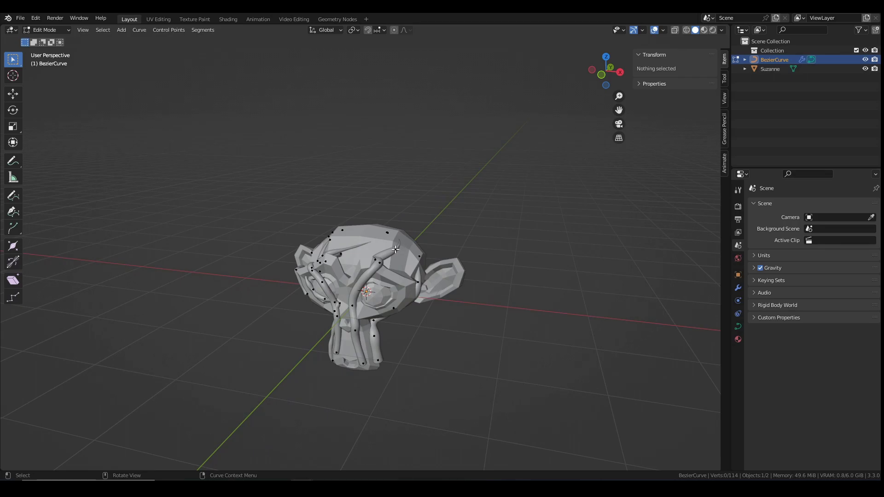
key("l")
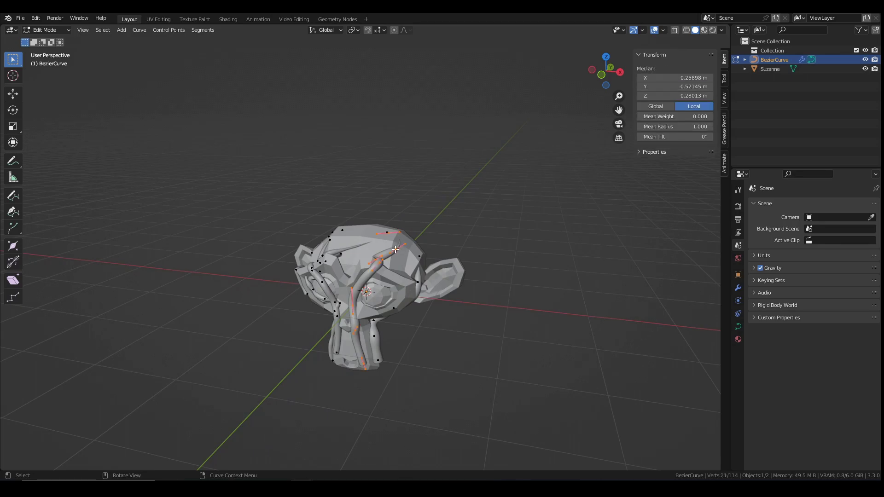
key("p")
left_click(395, 249)
key("Tab")
left_click(393, 250)
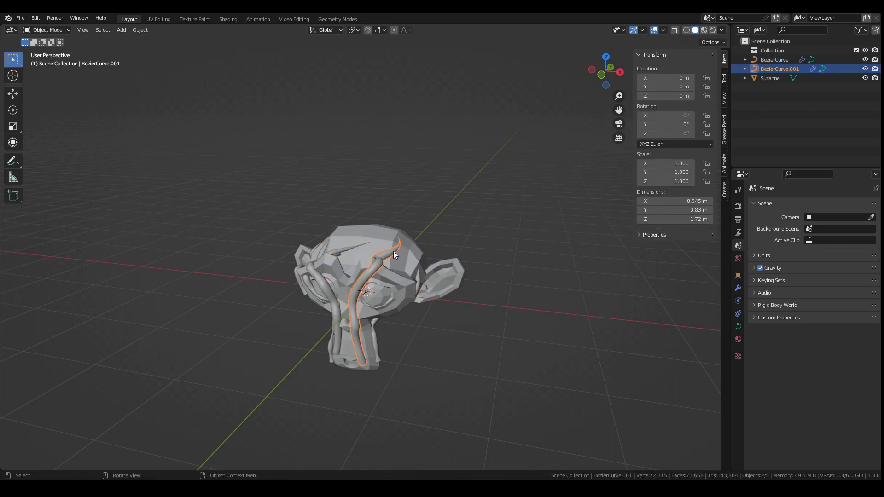
- Rename the separated curve object as slow curve and open its node tree in the Geometry Nodes workspace
double_click(786, 69)
type("slow curve")
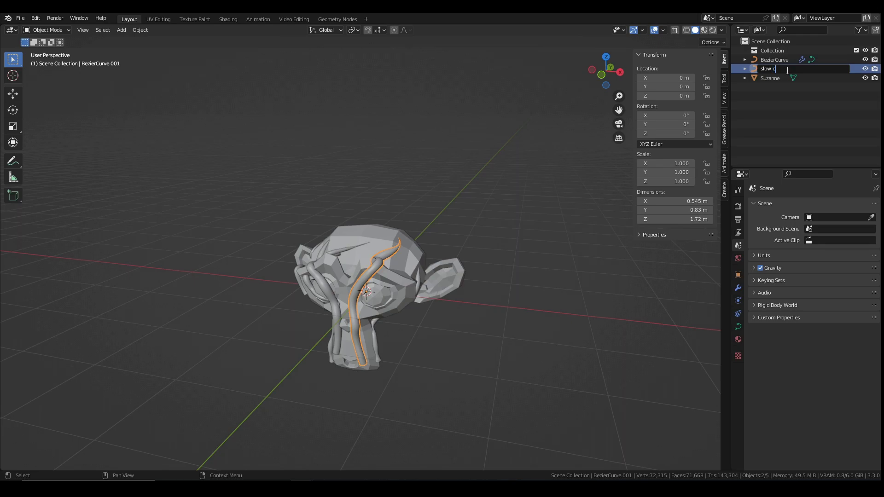
key("Return")
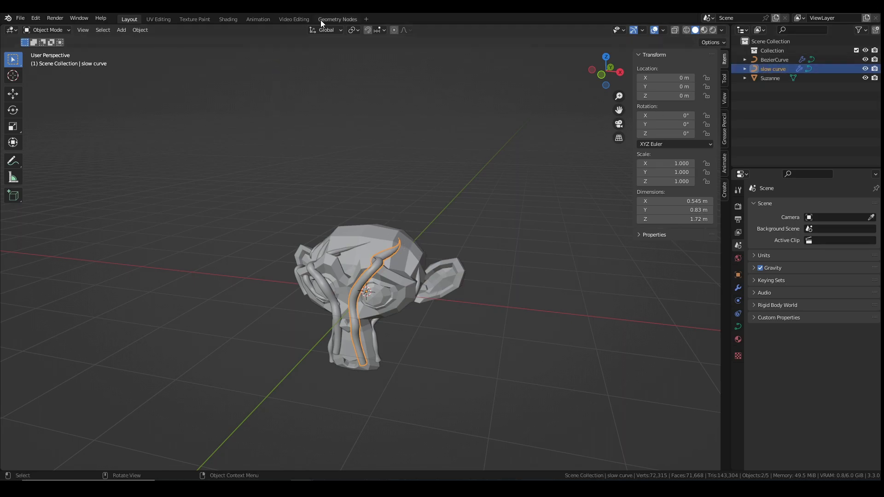
left_click(337, 19)
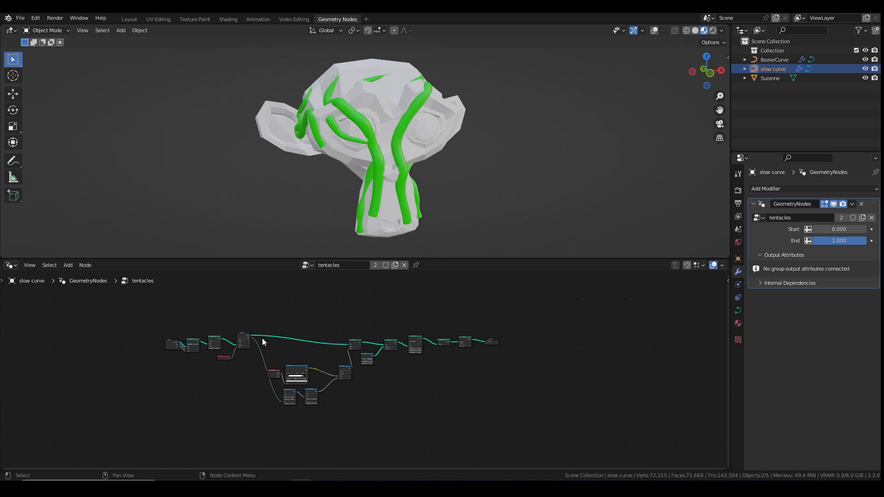
- Make the tentacles node tree a single-user copy for slow curve and lower its End value until that tentacle fully retracts
left_click(396, 266)
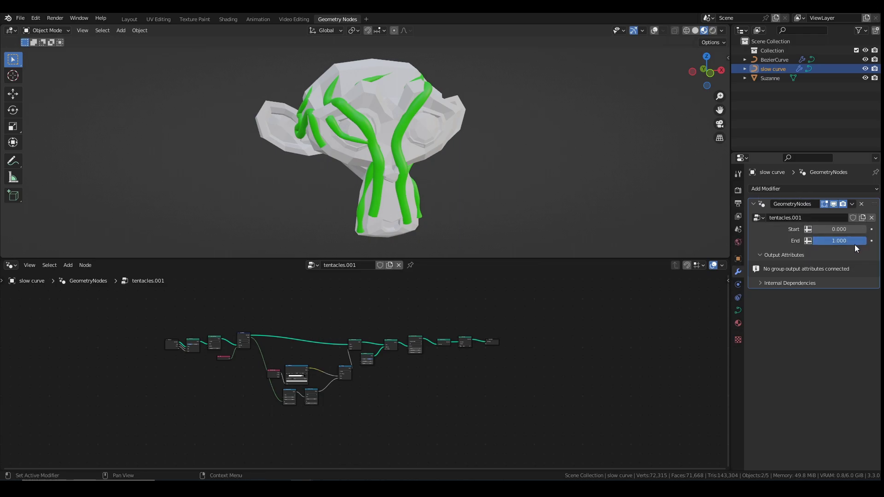
left_click_drag(838, 241, 865, 241)
- Show the viewport overlays and separate BezierCurve's linked spline running over the brow and down beside the nose into its own object
left_click(371, 135)
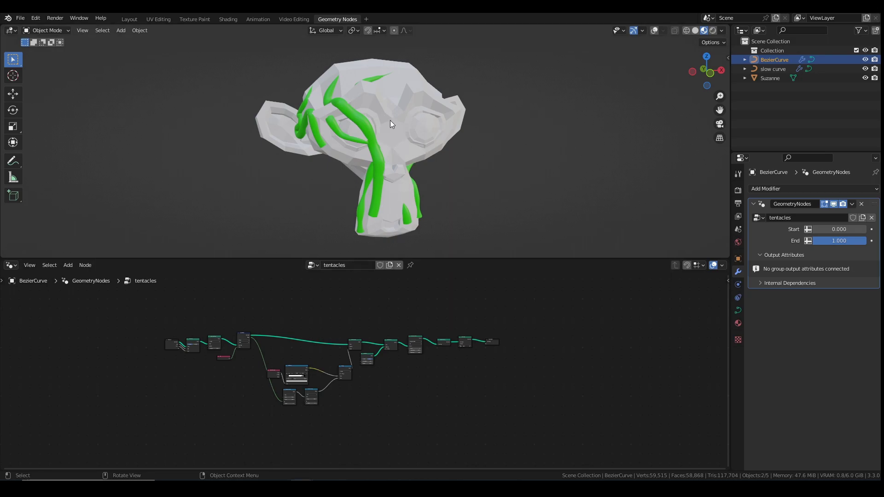
left_click(654, 30)
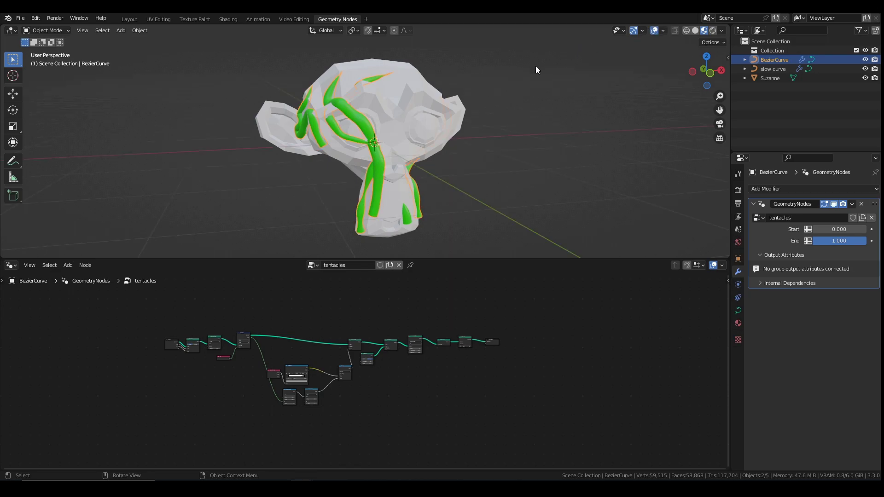
key("Tab")
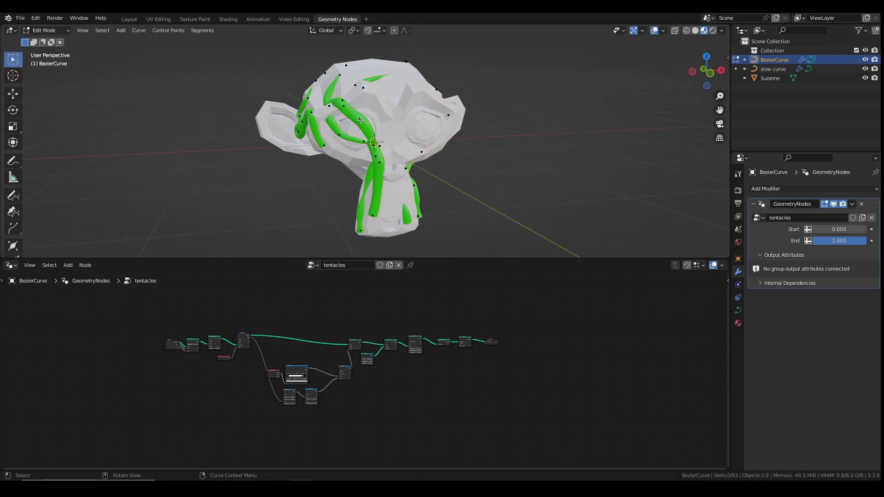
key("l")
key("p")
left_click(360, 118)
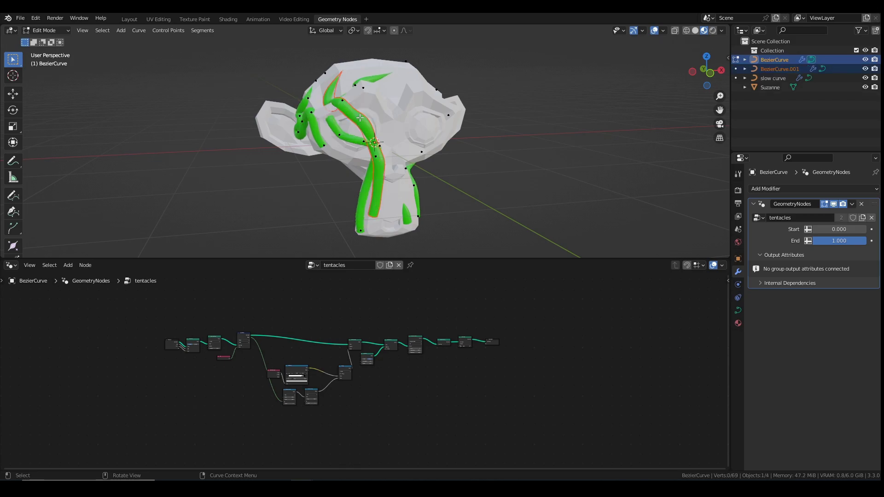
key("Tab")
- Select the newly separated brow-to-chin curve, make its tentacles node tree a single-user copy and try out its End value
left_click(367, 126)
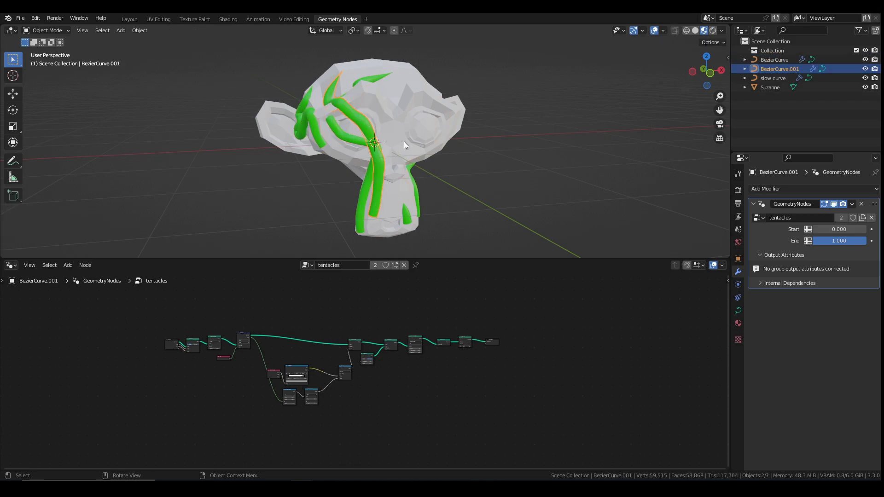
left_click(395, 265)
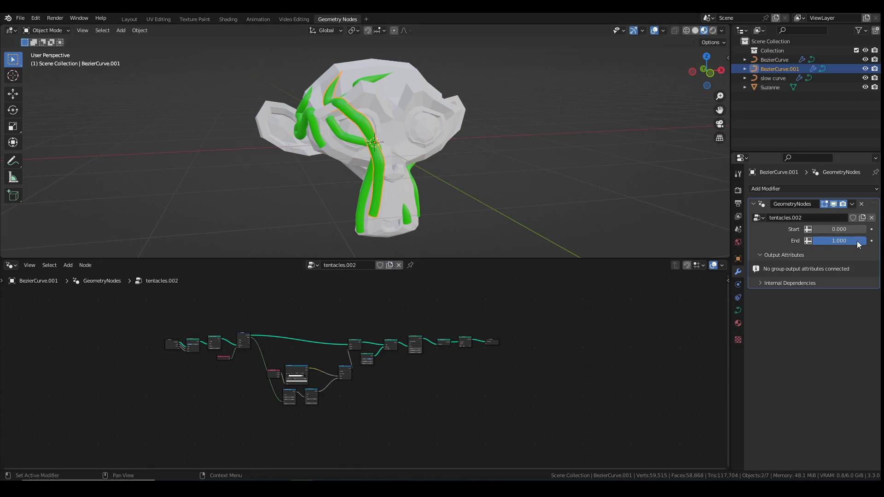
mouse_move(857, 241)
left_mouse_down()
mouse_move(837, 241)
mouse_move(867, 241)
left_mouse_up()
scroll(516, 164, "down", 1)
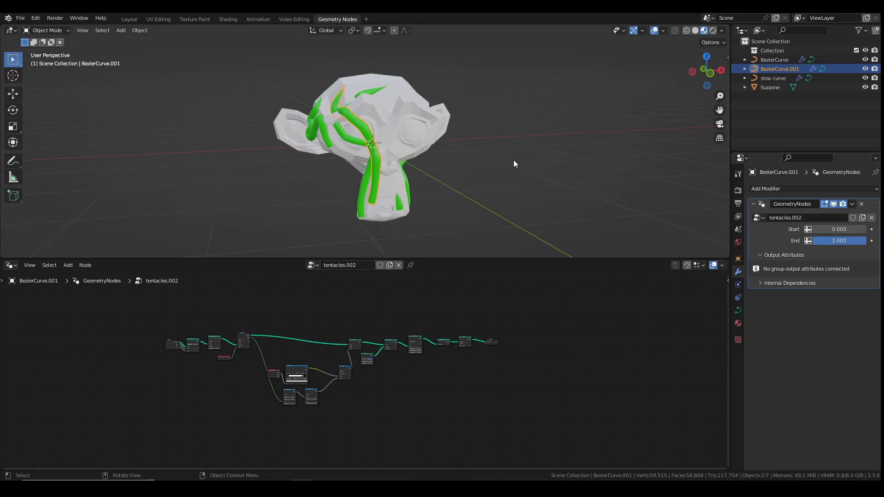